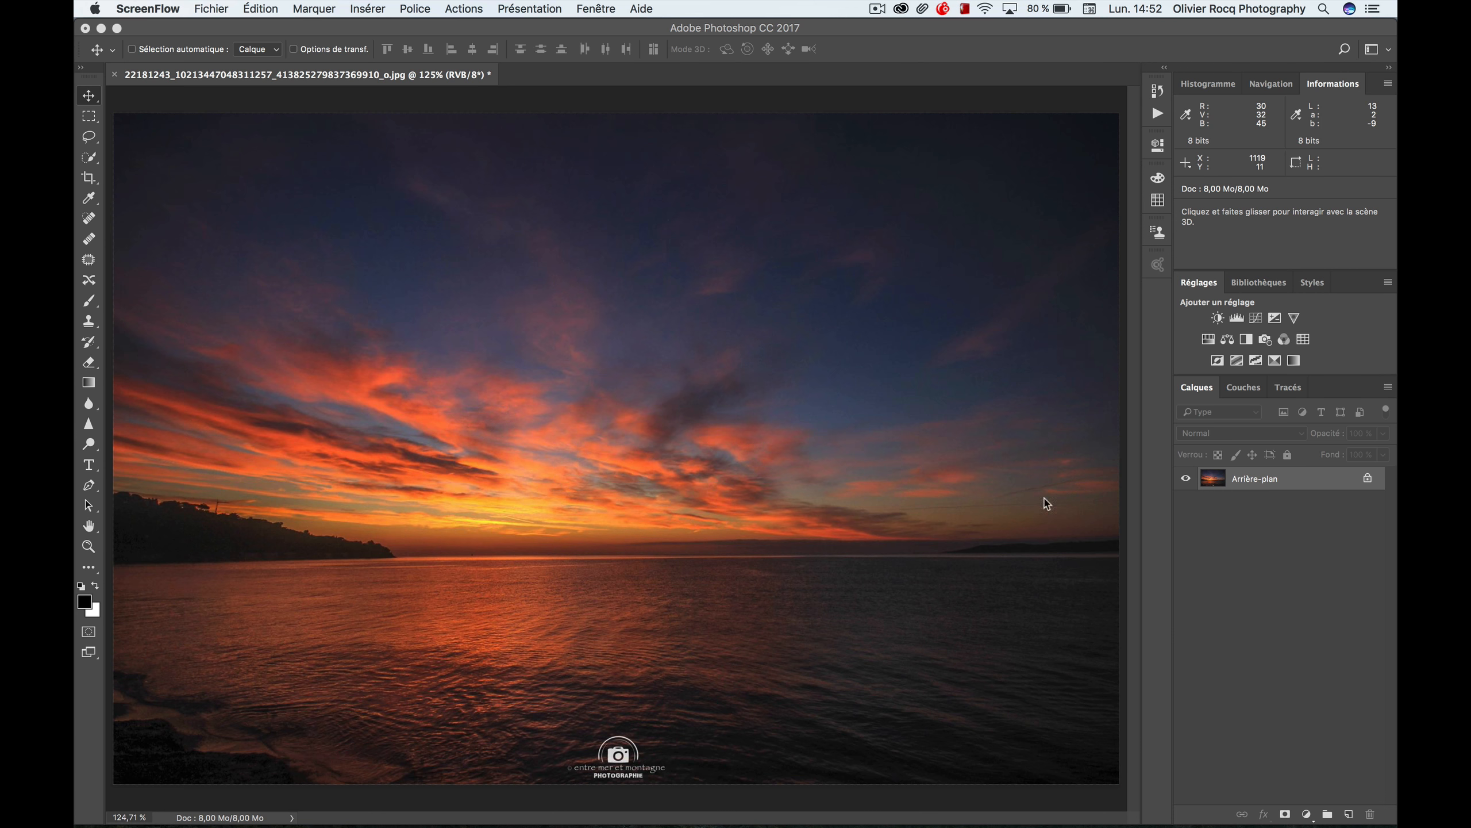
# Step: Duplicate the background layer and rename the copy "horizon redressé"
pyautogui.click(1281, 489)
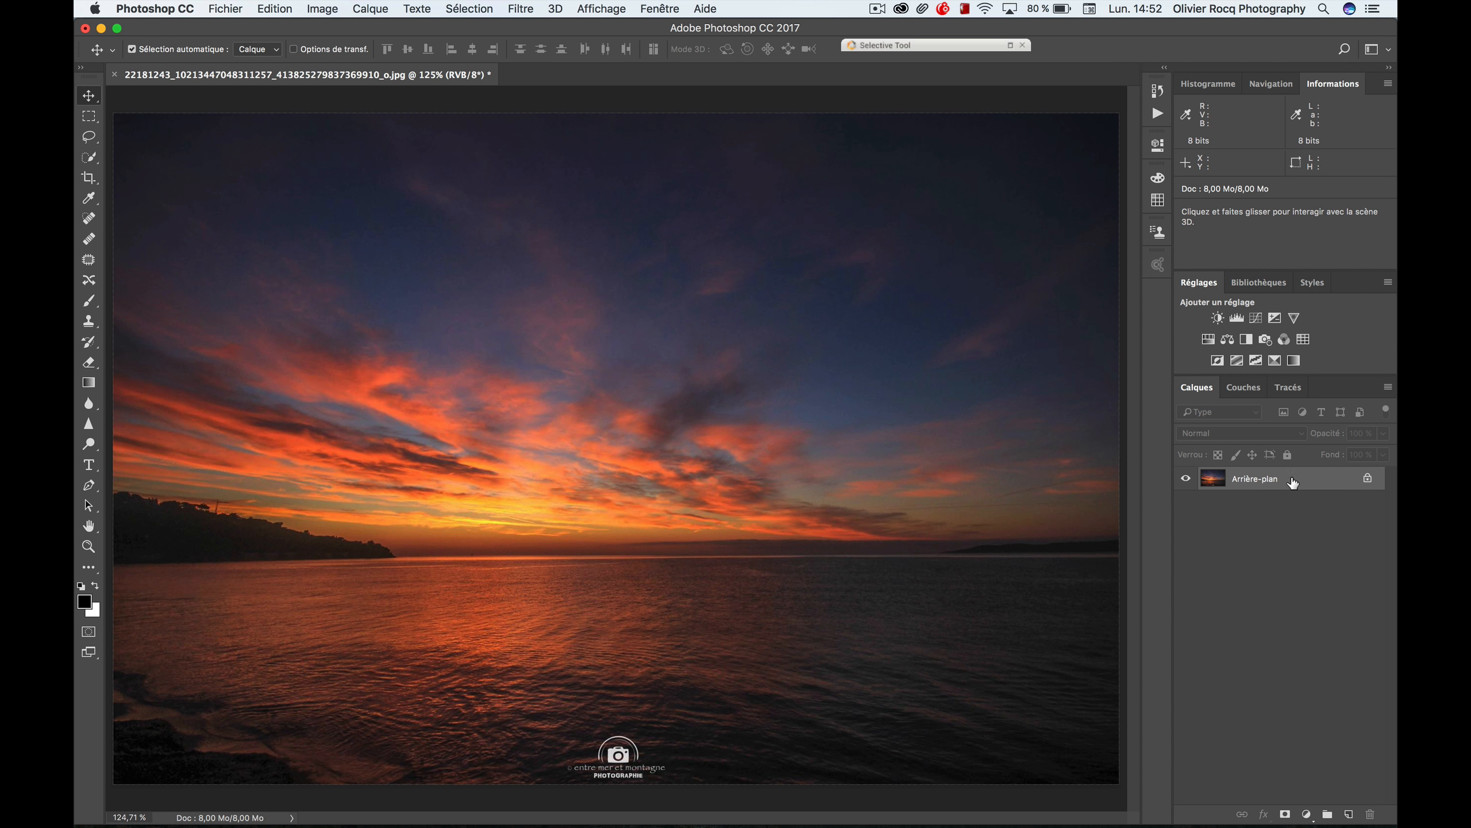
pyautogui.press('super+j')
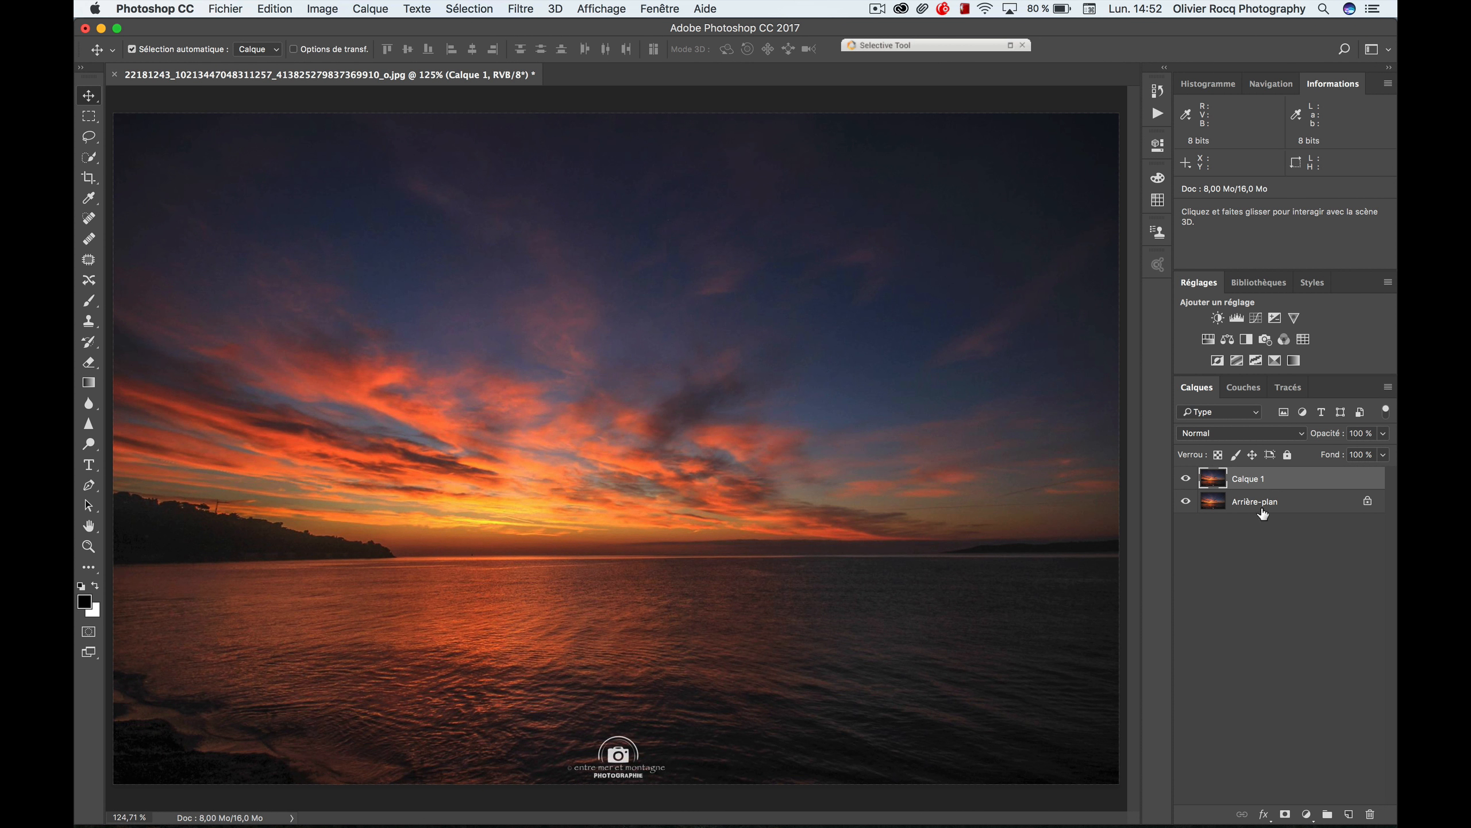
pyautogui.doubleClick(1246, 480)
pyautogui.write('horizon redressé')
pyautogui.press('Return')
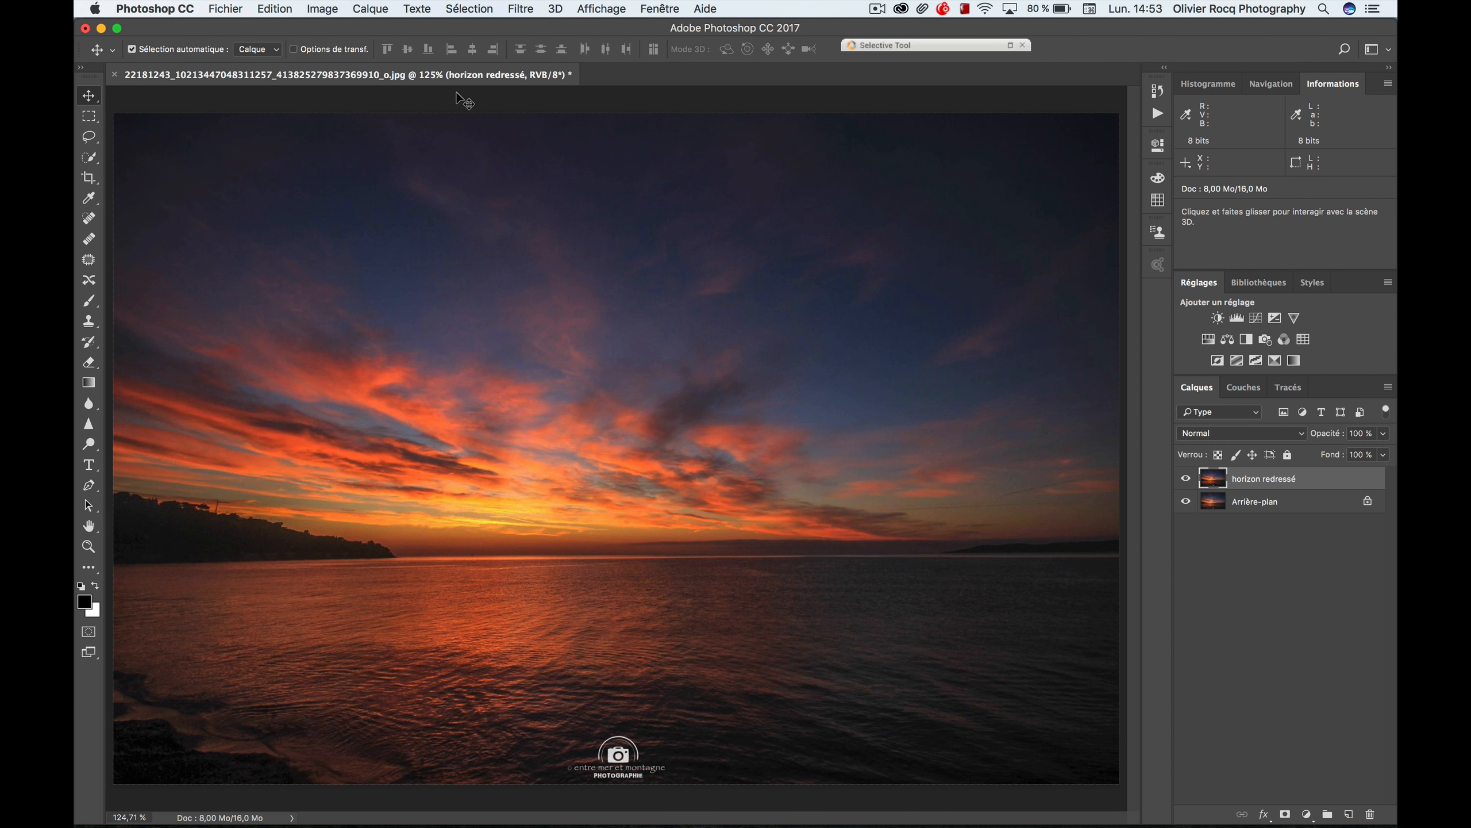
# Step: Show the rulers and place a horizontal guide along the sea horizon near the image's centre
pyautogui.press('super+r')
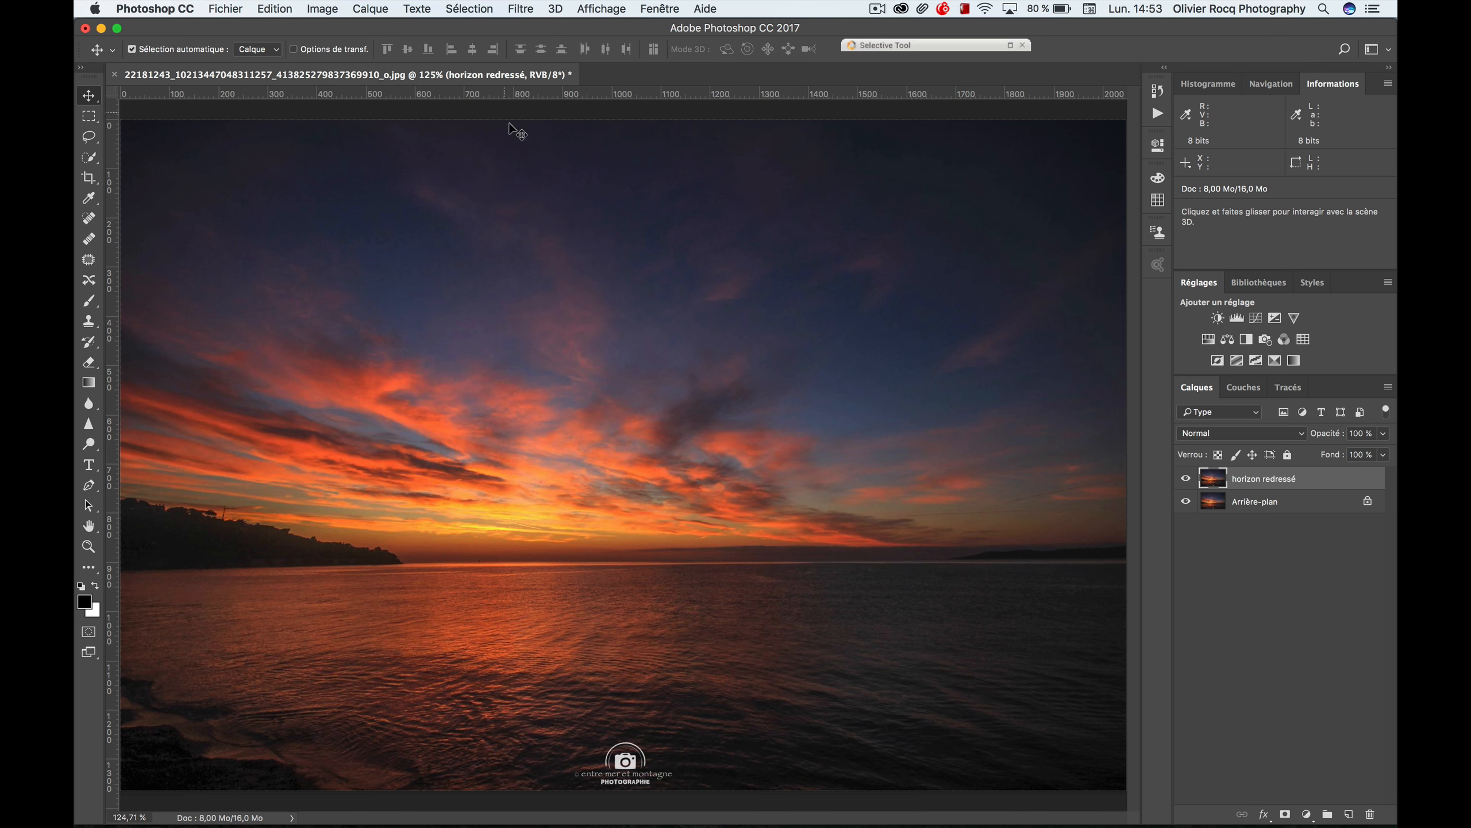
pyautogui.press('z')
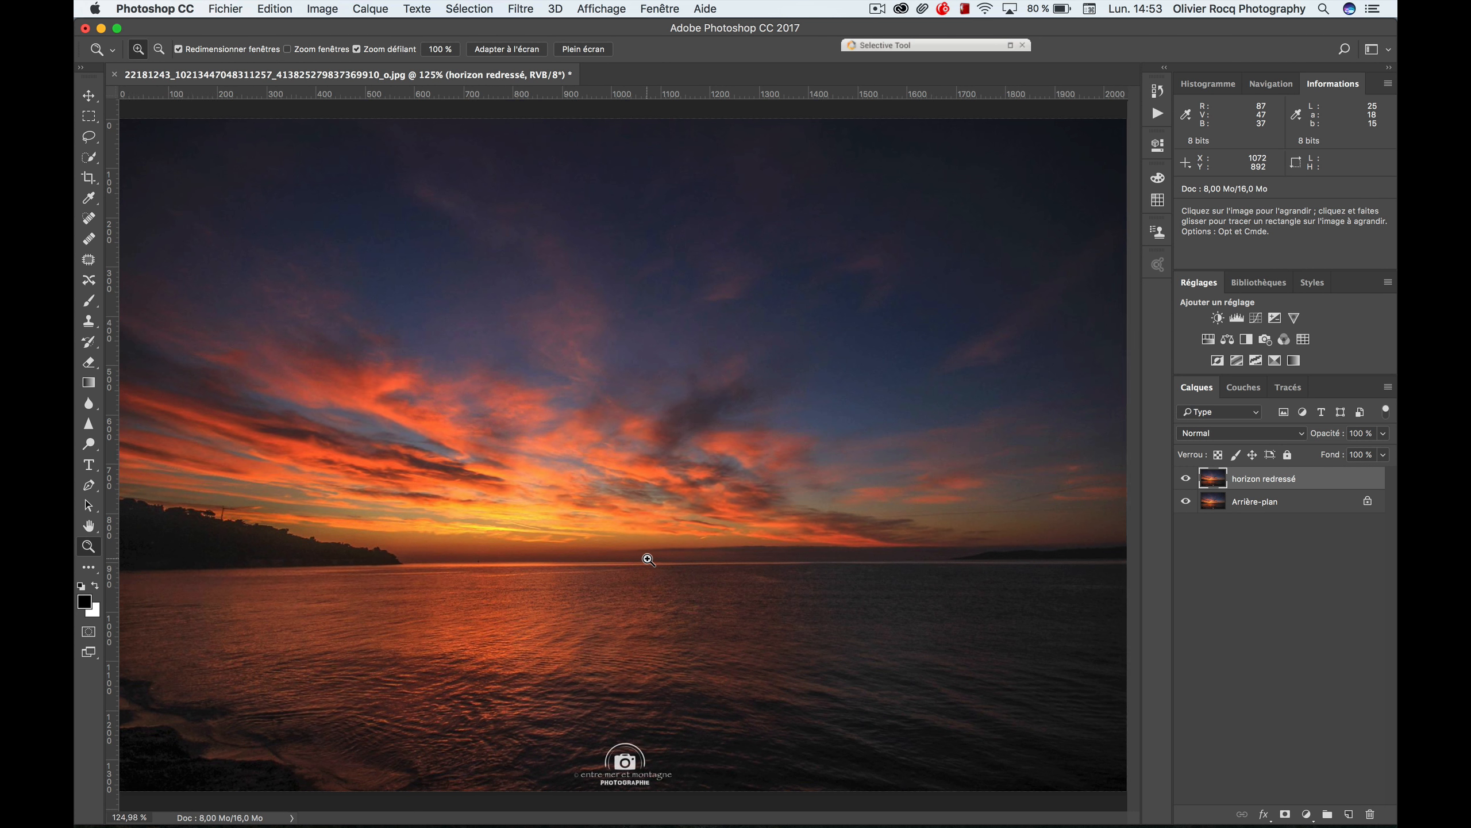
pyautogui.moveTo(648, 560); pyautogui.dragTo(617, 266)
pyautogui.press('v')
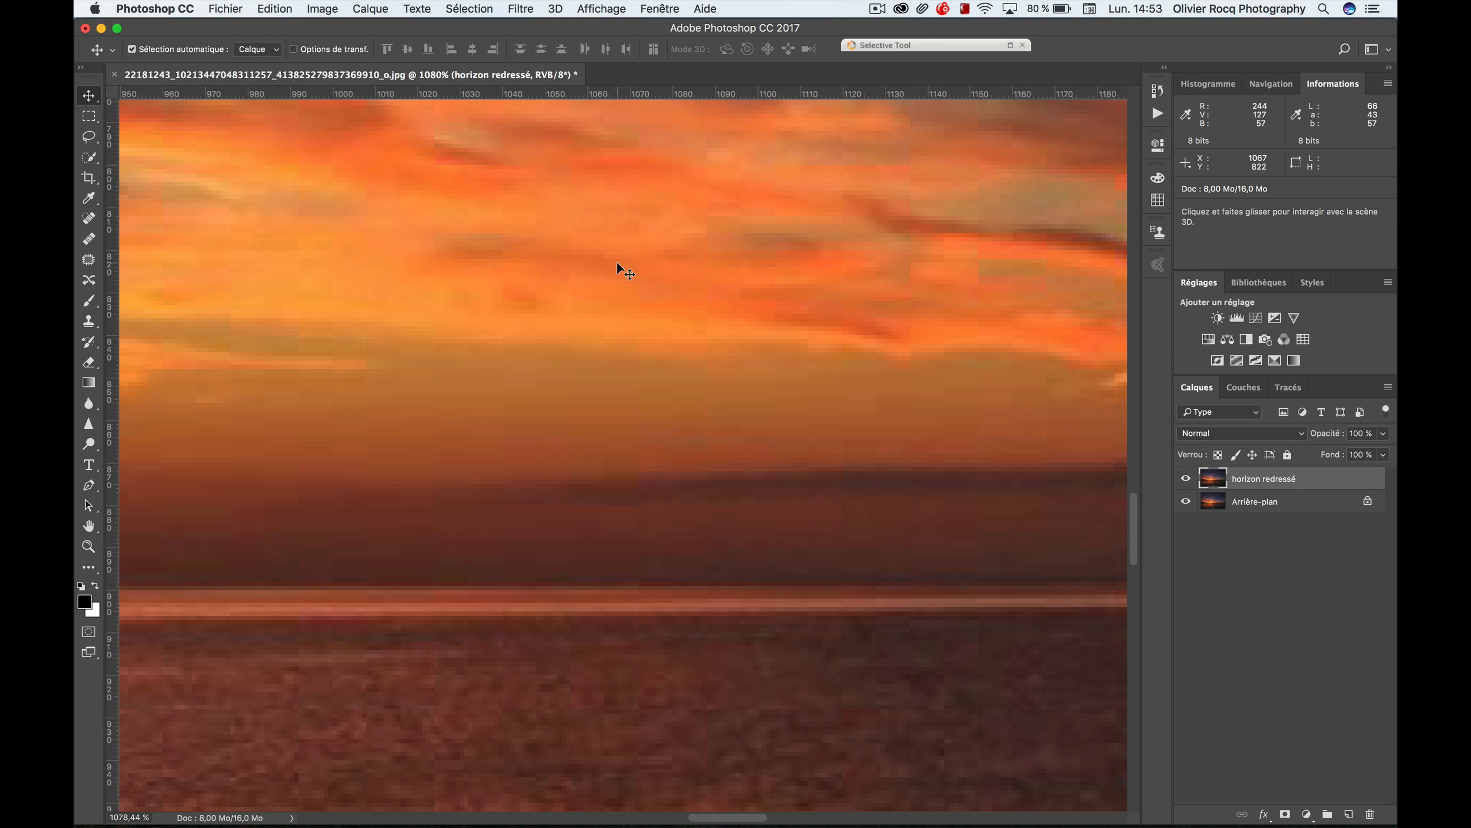
pyautogui.press('super+minus')
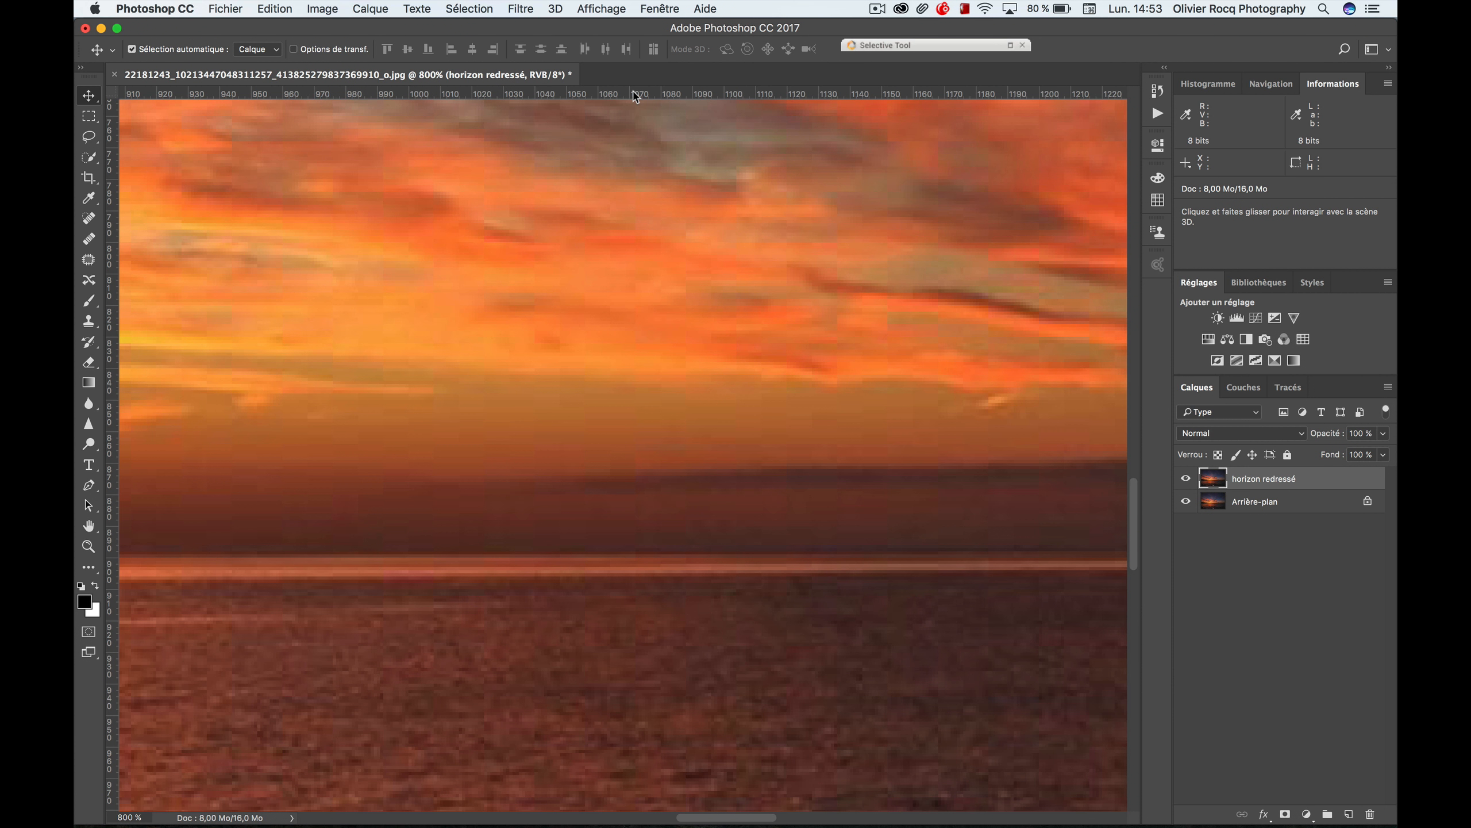
pyautogui.moveTo(635, 96); pyautogui.dragTo(627, 556)
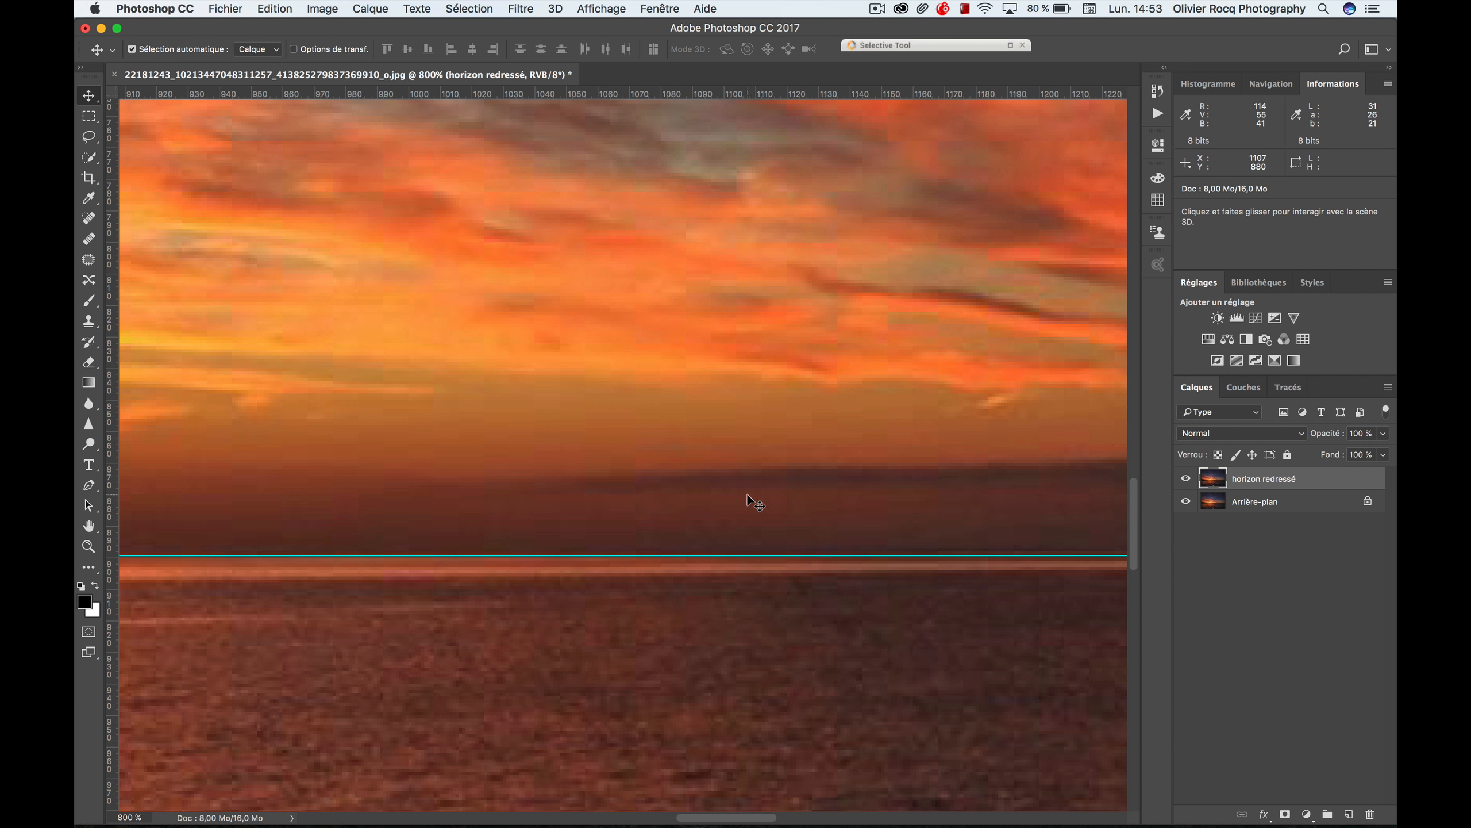
# Step: Examine how the horizon follows the guide from the centre to the image's right edge
pyautogui.moveTo(907, 581); pyautogui.dragTo(299, 545)
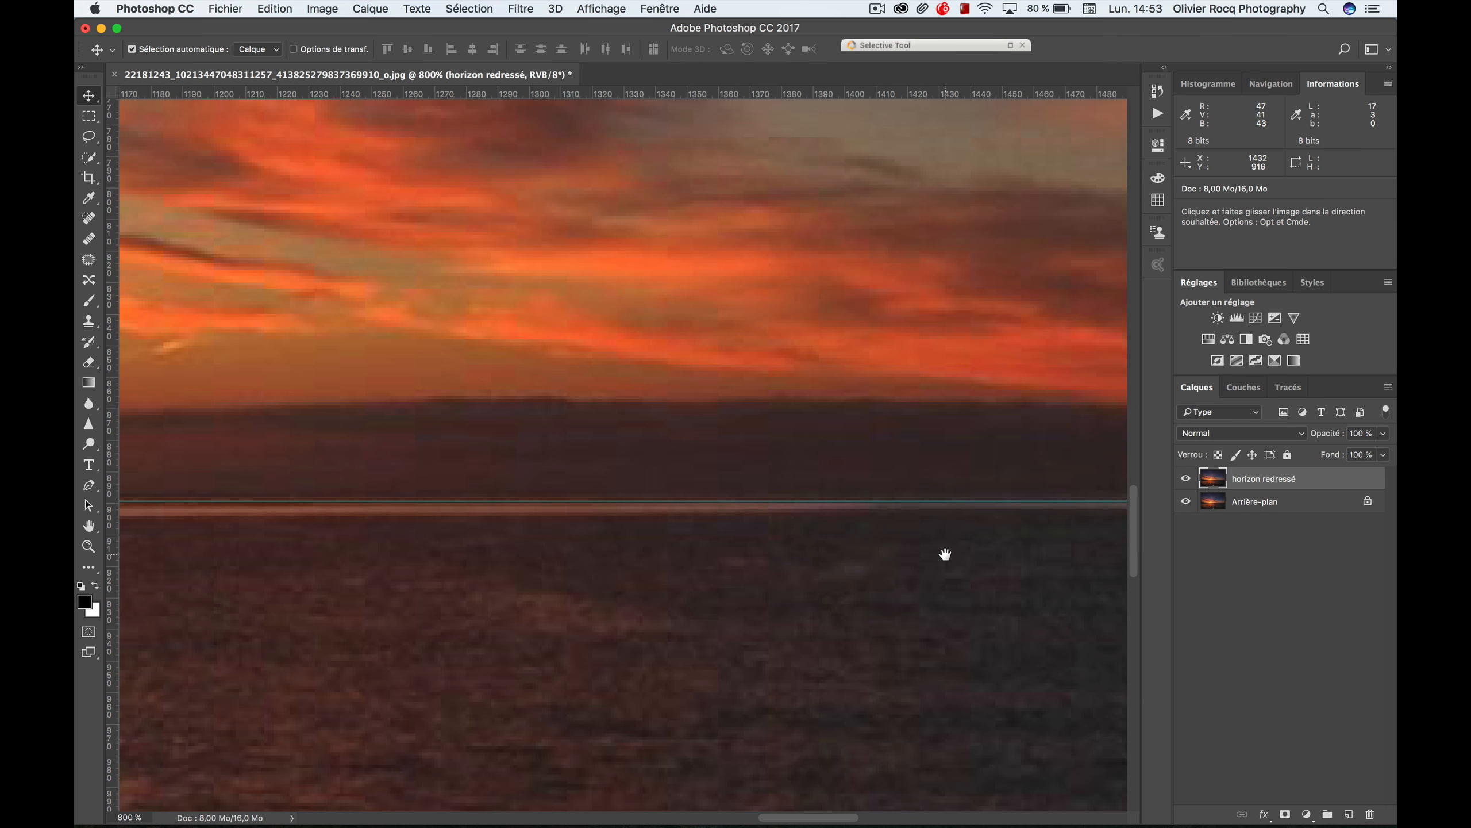
pyautogui.moveTo(950, 552); pyautogui.dragTo(309, 552)
pyautogui.moveTo(845, 551); pyautogui.dragTo(368, 512)
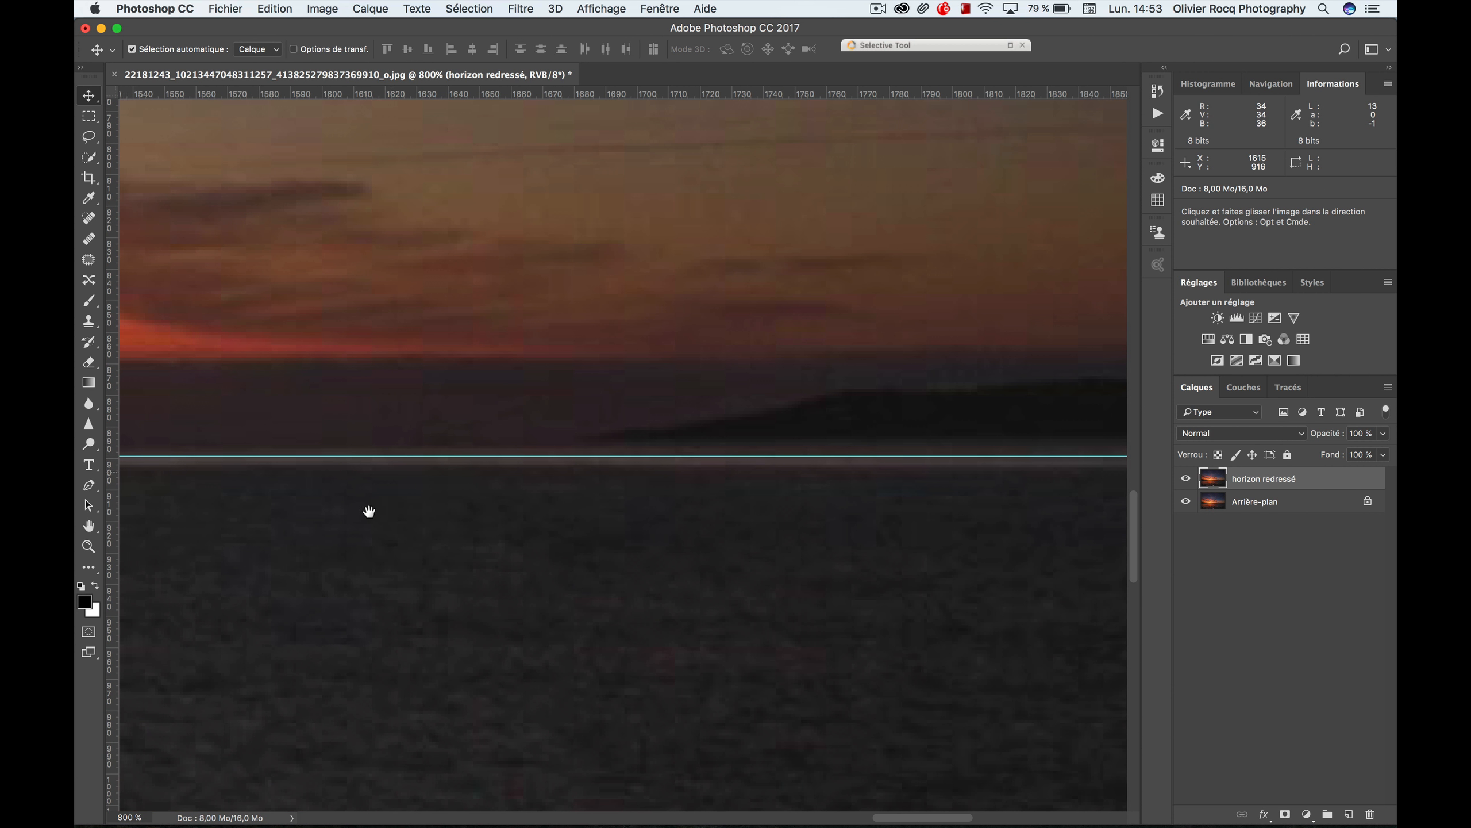
pyautogui.moveTo(1028, 527); pyautogui.dragTo(529, 506)
pyautogui.moveTo(923, 510); pyautogui.dragTo(584, 490)
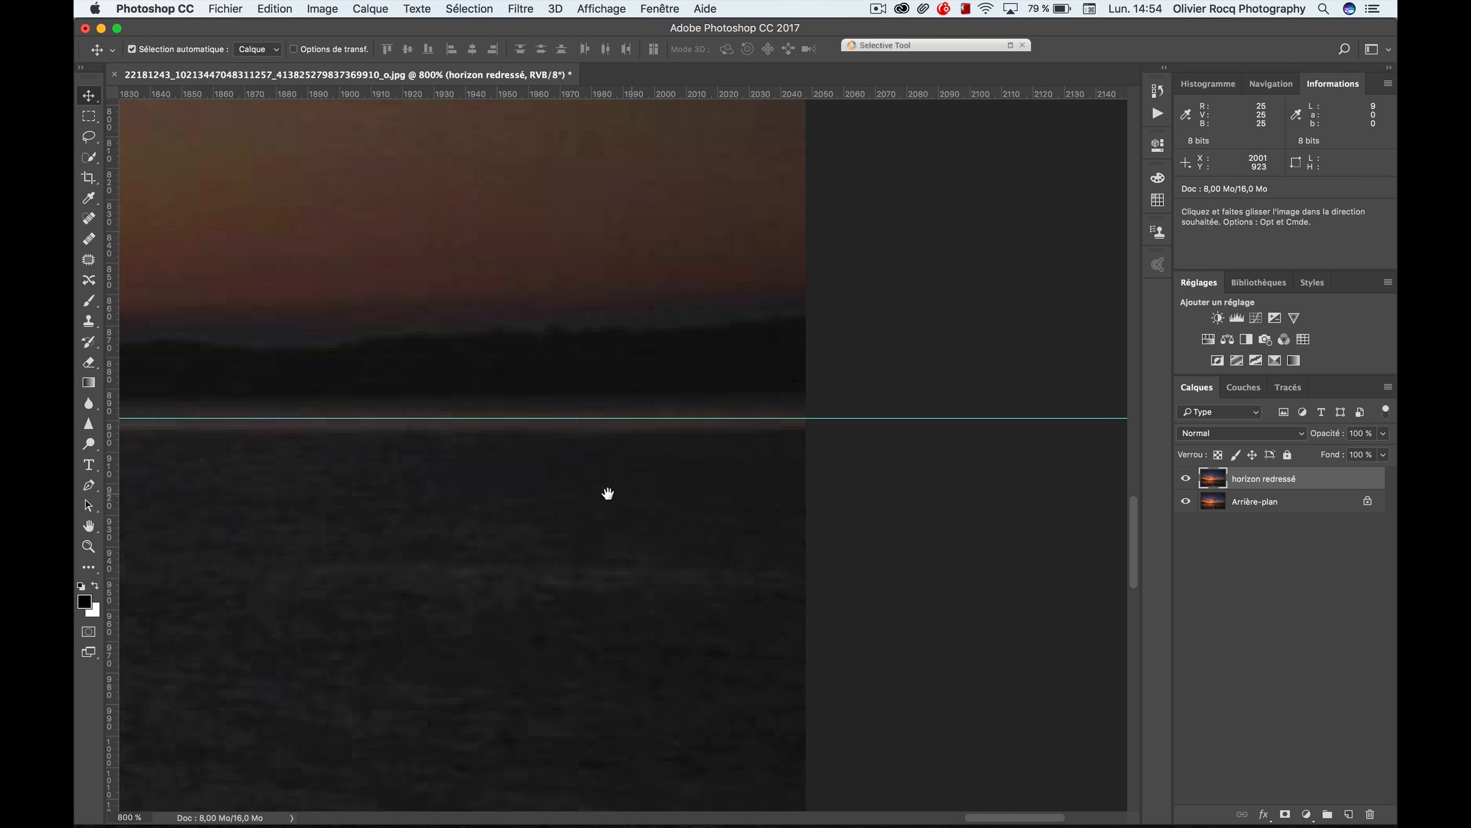
# Step: Examine how the horizon follows the guide from the right edge back to the image's left edge
pyautogui.moveTo(361, 509); pyautogui.dragTo(1103, 433)
pyautogui.moveTo(470, 499); pyautogui.dragTo(887, 465)
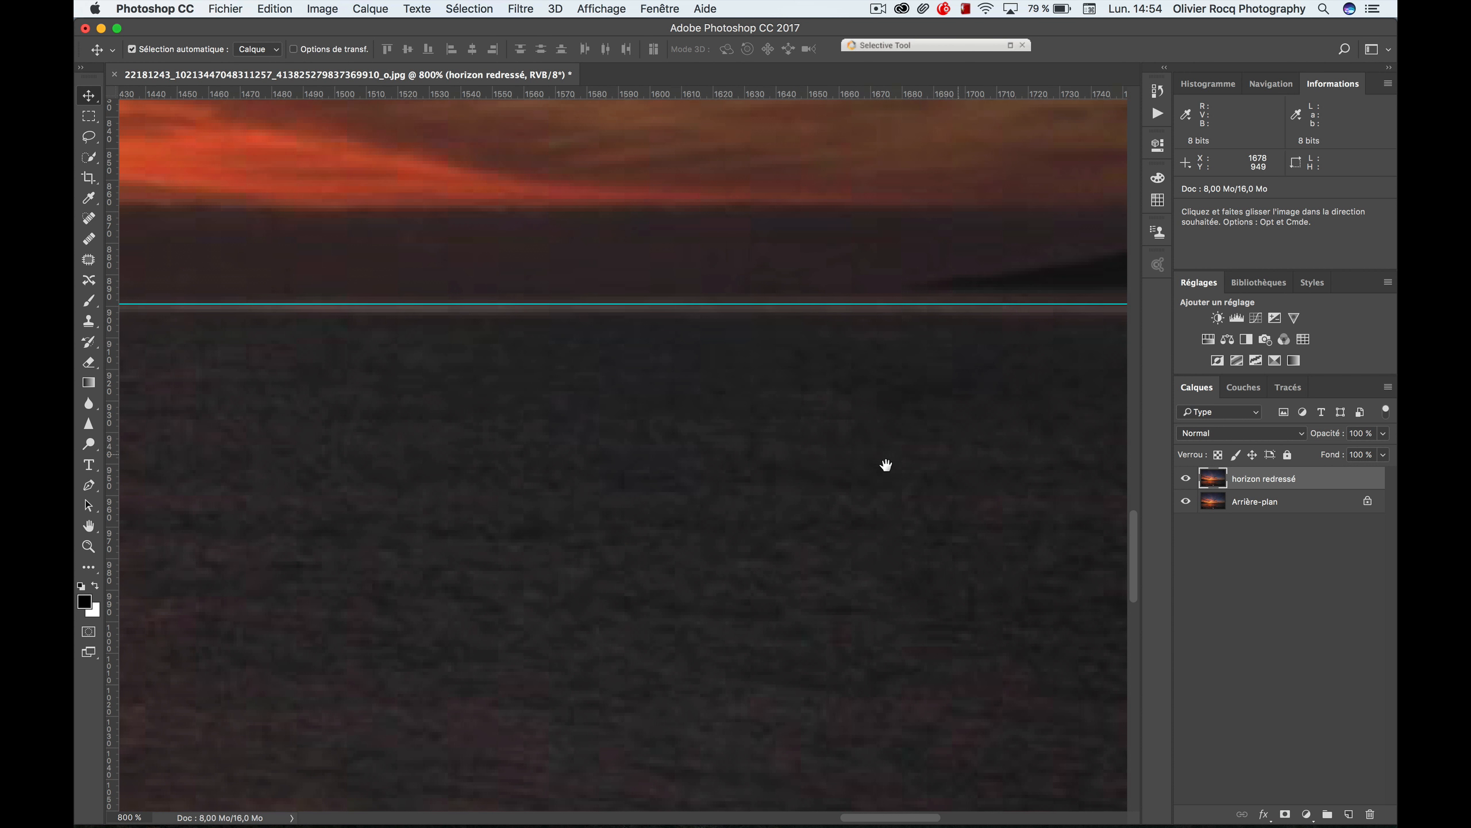
pyautogui.moveTo(403, 451); pyautogui.dragTo(903, 457)
pyautogui.moveTo(351, 457); pyautogui.dragTo(649, 423)
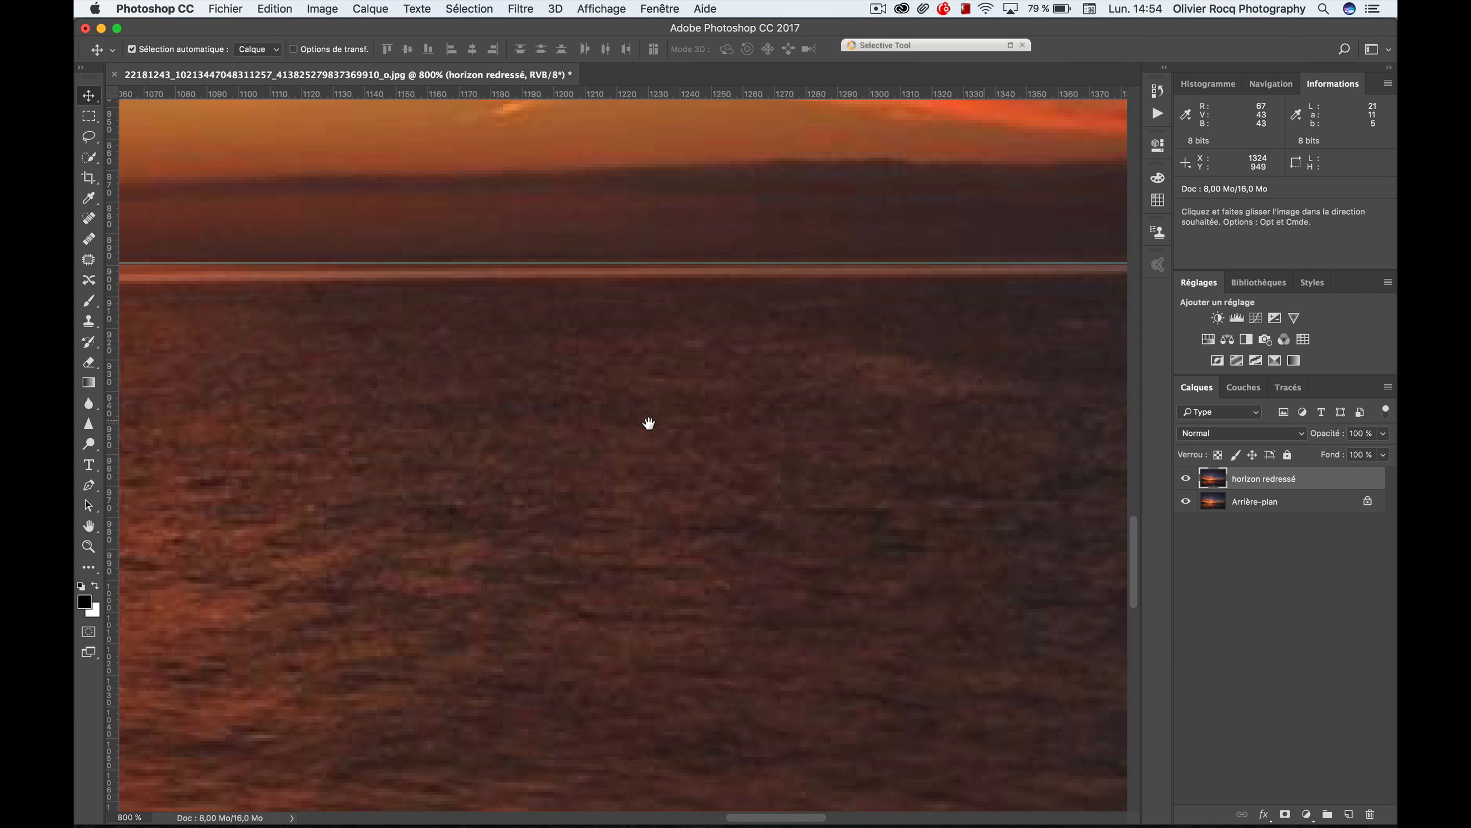
pyautogui.moveTo(519, 411); pyautogui.dragTo(1065, 400)
pyautogui.moveTo(437, 404); pyautogui.dragTo(760, 405)
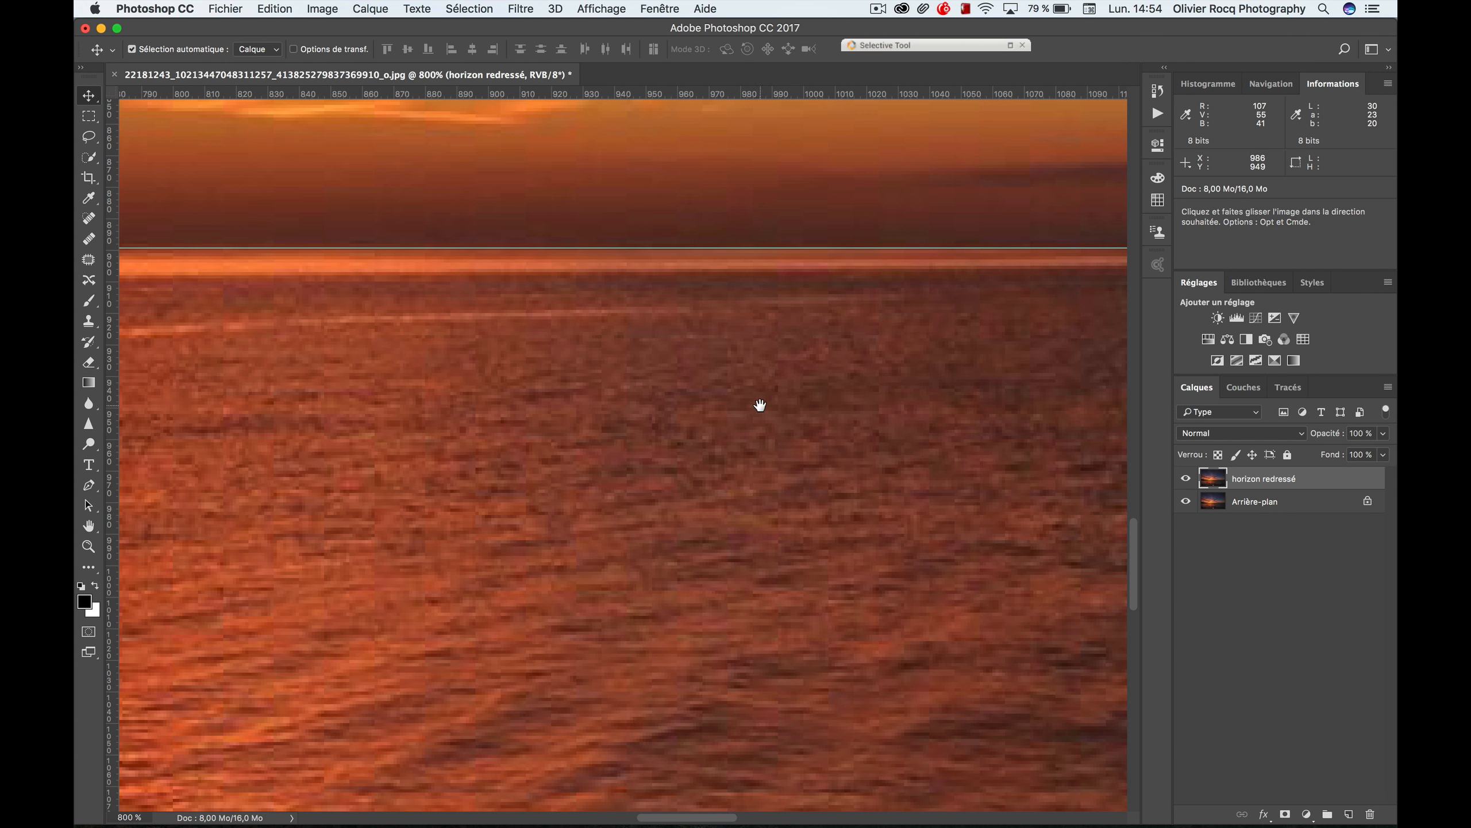
pyautogui.moveTo(397, 420); pyautogui.dragTo(805, 433)
pyautogui.moveTo(336, 441); pyautogui.dragTo(689, 441)
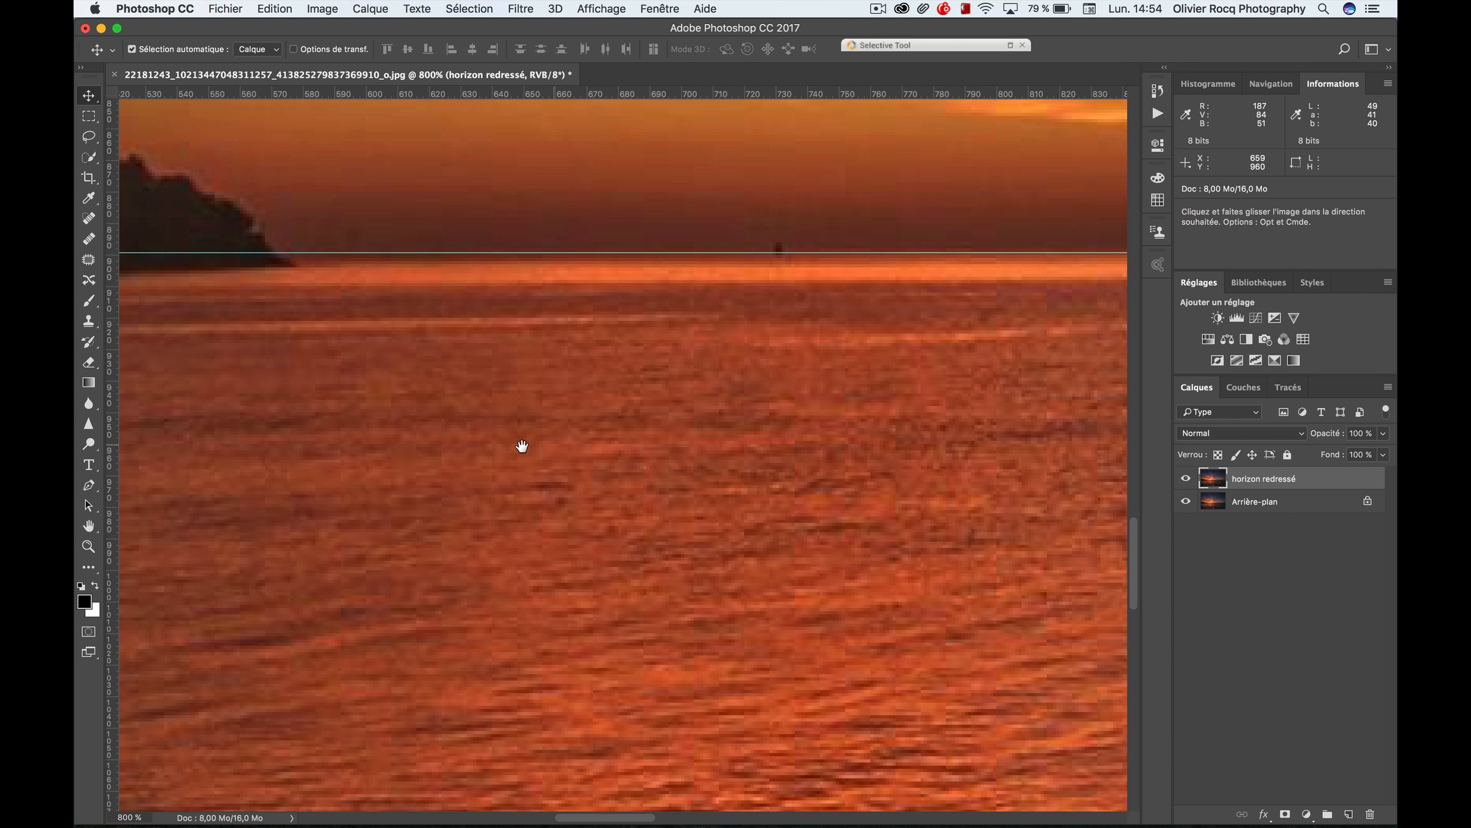
pyautogui.moveTo(399, 445); pyautogui.dragTo(620, 434)
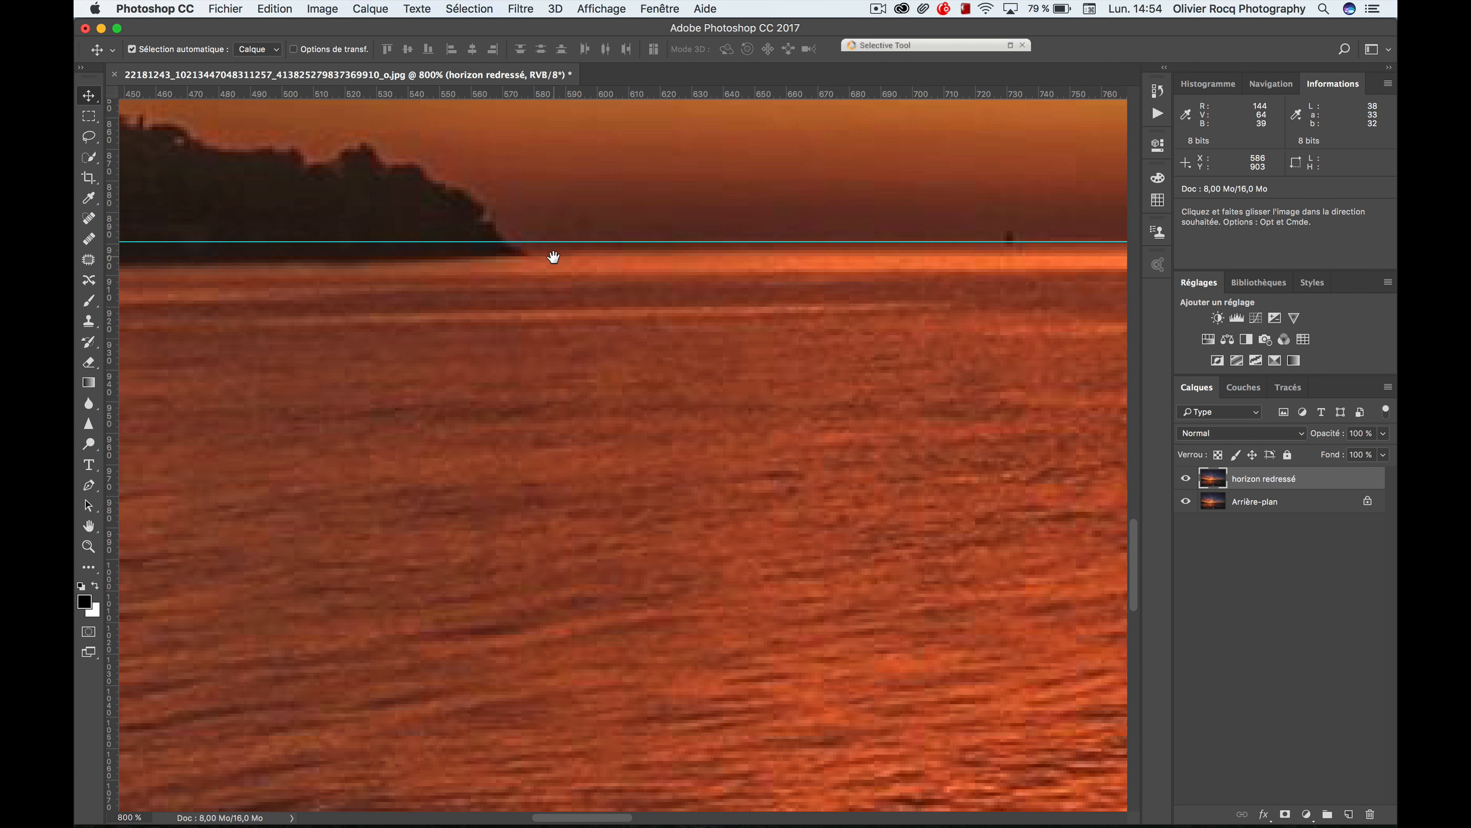
pyautogui.moveTo(437, 364); pyautogui.dragTo(808, 361)
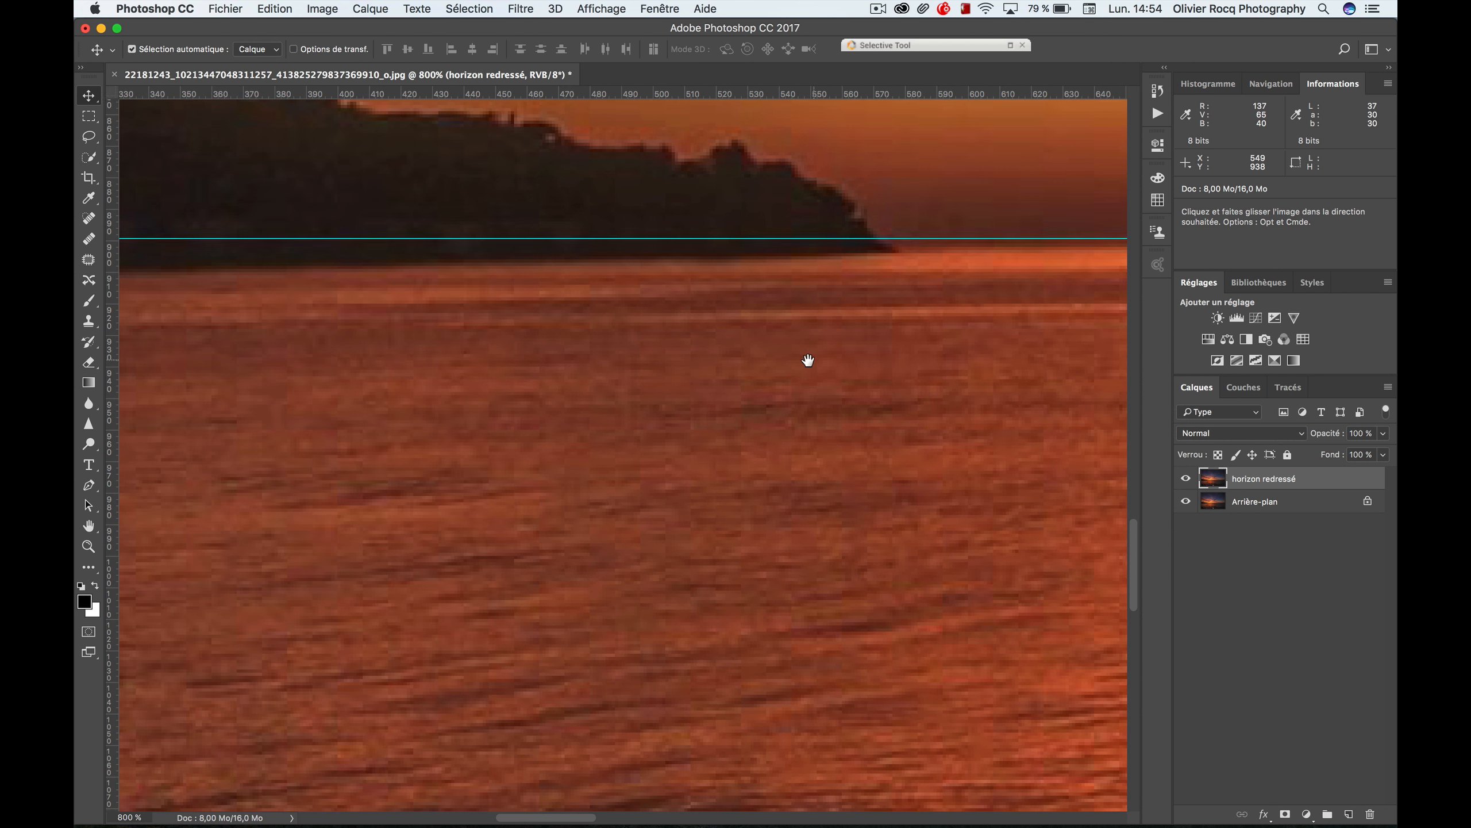
pyautogui.moveTo(387, 368); pyautogui.dragTo(729, 351)
pyautogui.moveTo(382, 371); pyautogui.dragTo(699, 375)
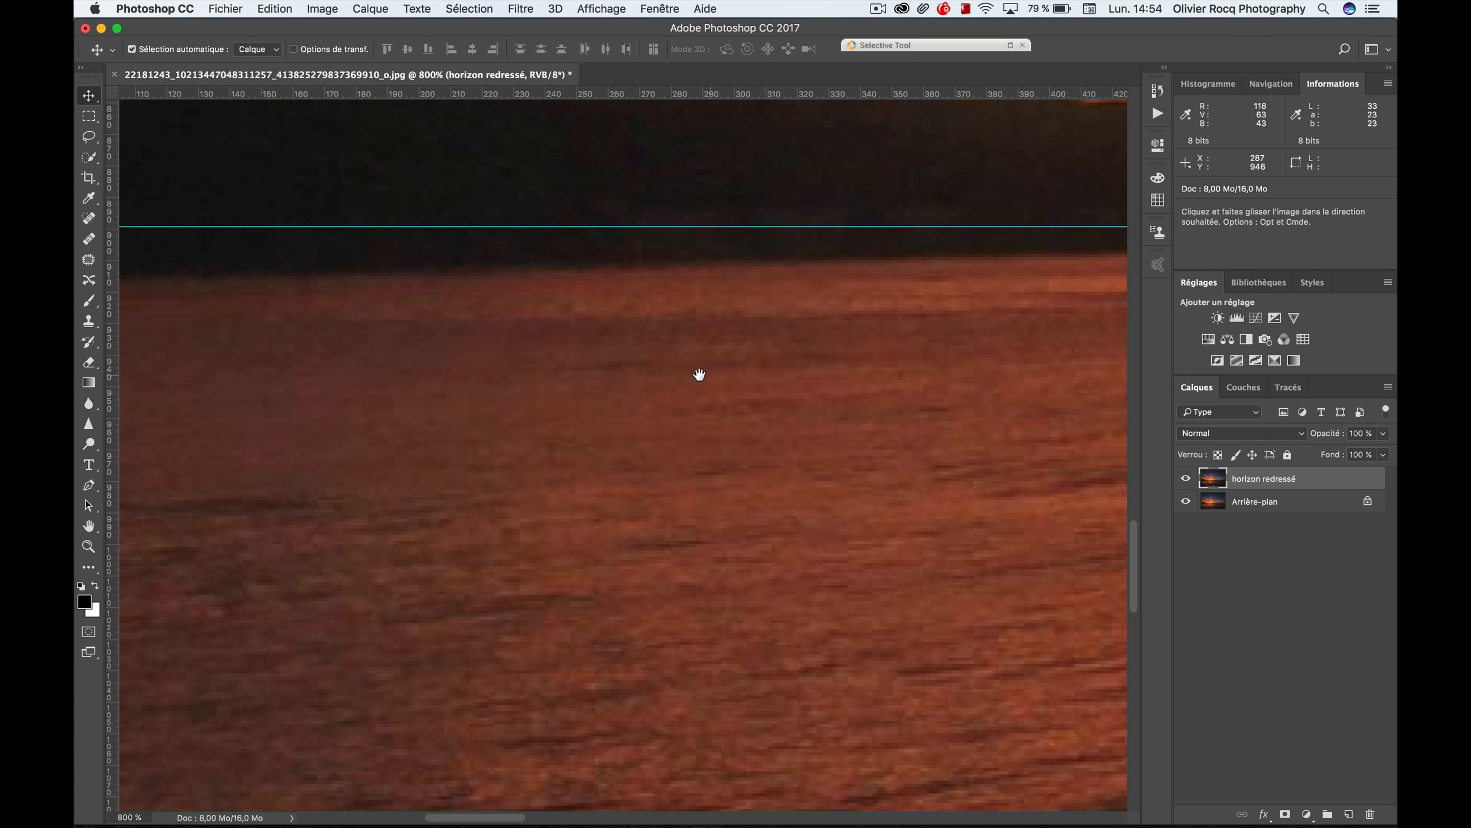
pyautogui.moveTo(319, 342); pyautogui.dragTo(795, 355)
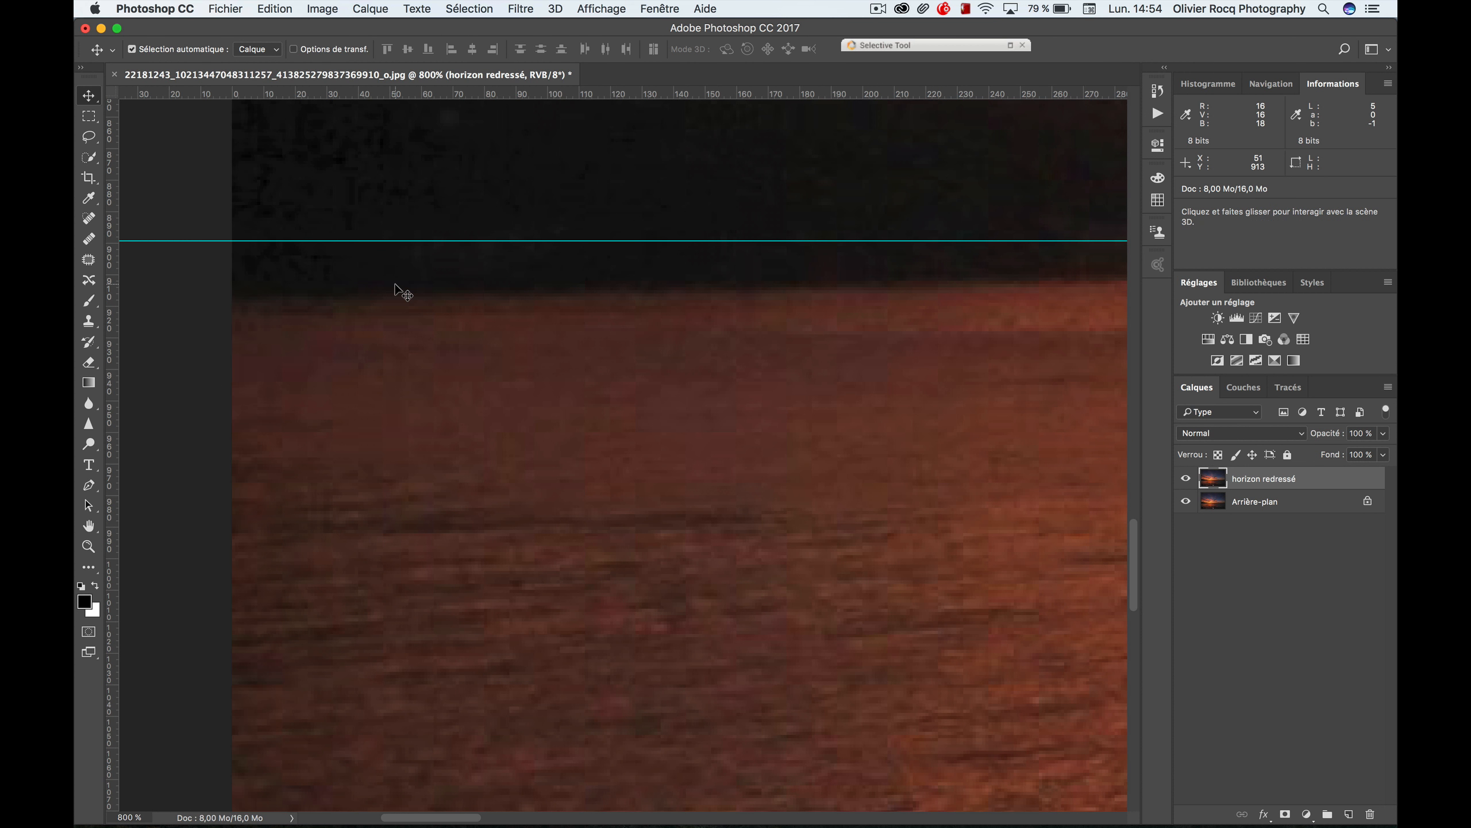
# Step: Free-transform the horizon redressé layer, move its reference point down onto the horizon guide, and switch to Warp (Déformation) mode
pyautogui.press('super+minus')
pyautogui.press('super+minus')
pyautogui.press('super+minus')
pyautogui.press('super+minus')
pyautogui.press('super+minus')
pyautogui.press('super+minus')
pyautogui.press('super+minus')
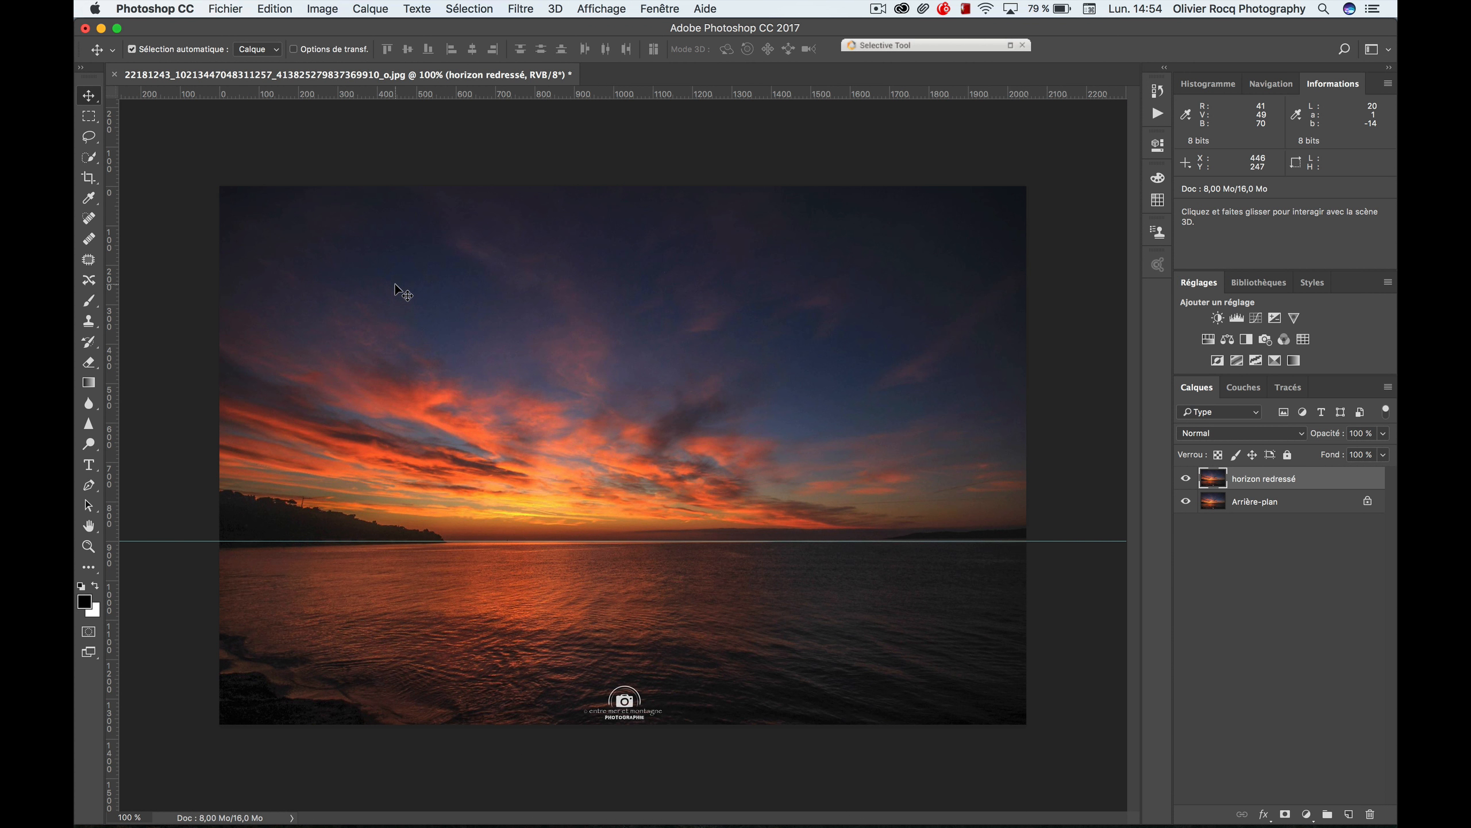
pyautogui.press('super+0')
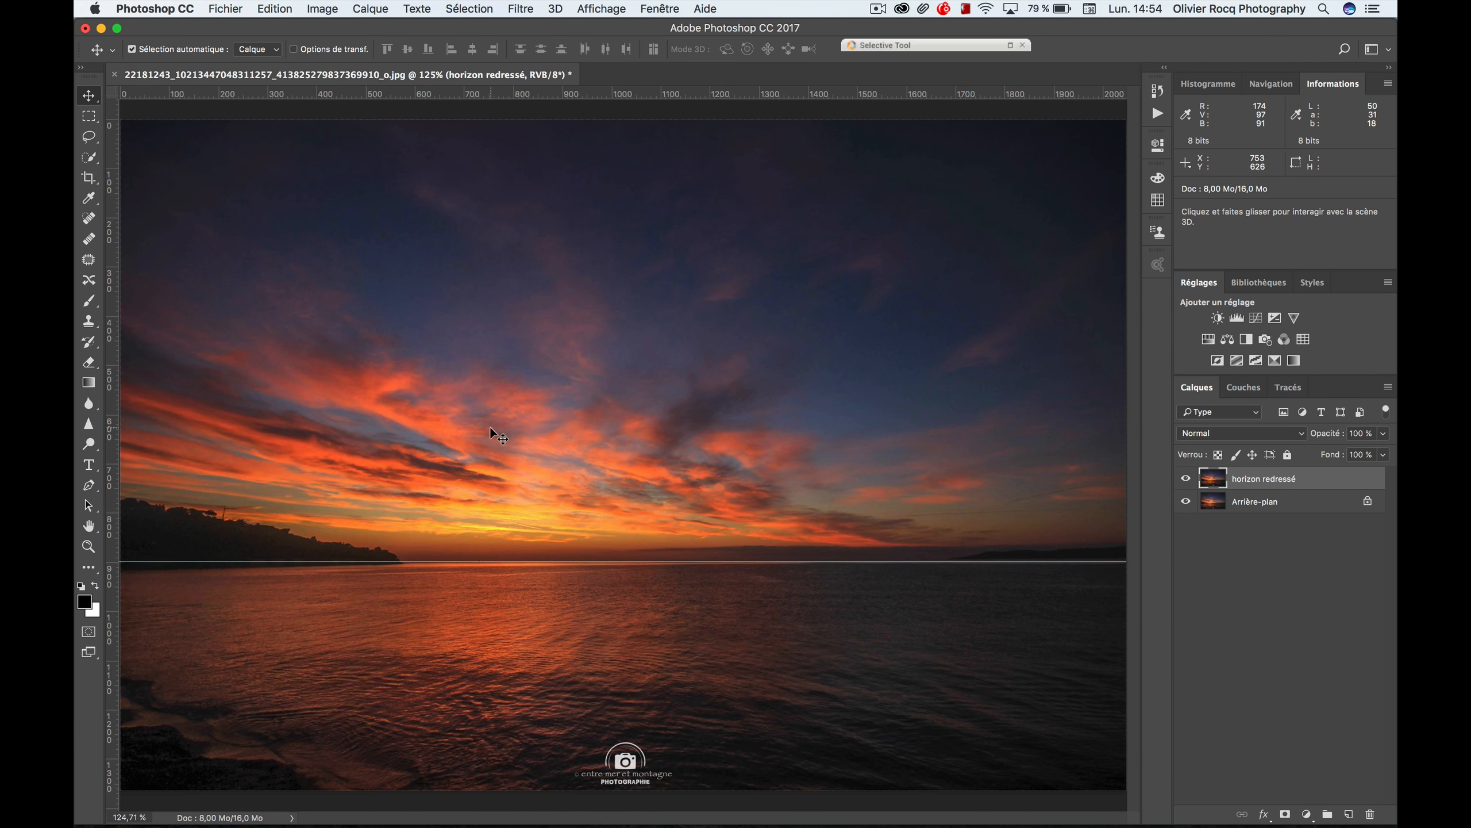
pyautogui.press('super+t')
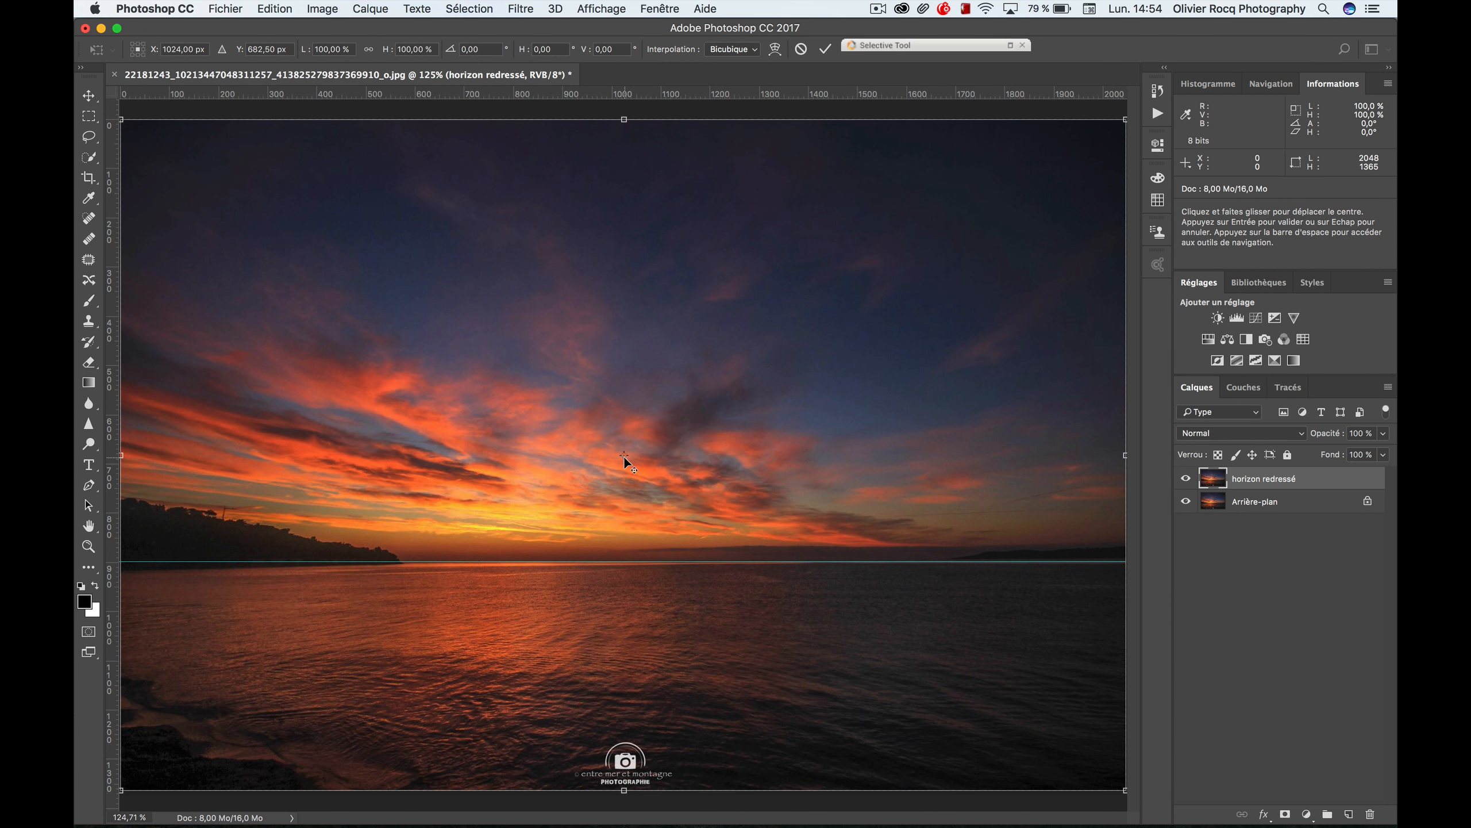
pyautogui.moveTo(624, 457); pyautogui.dragTo(624, 561)
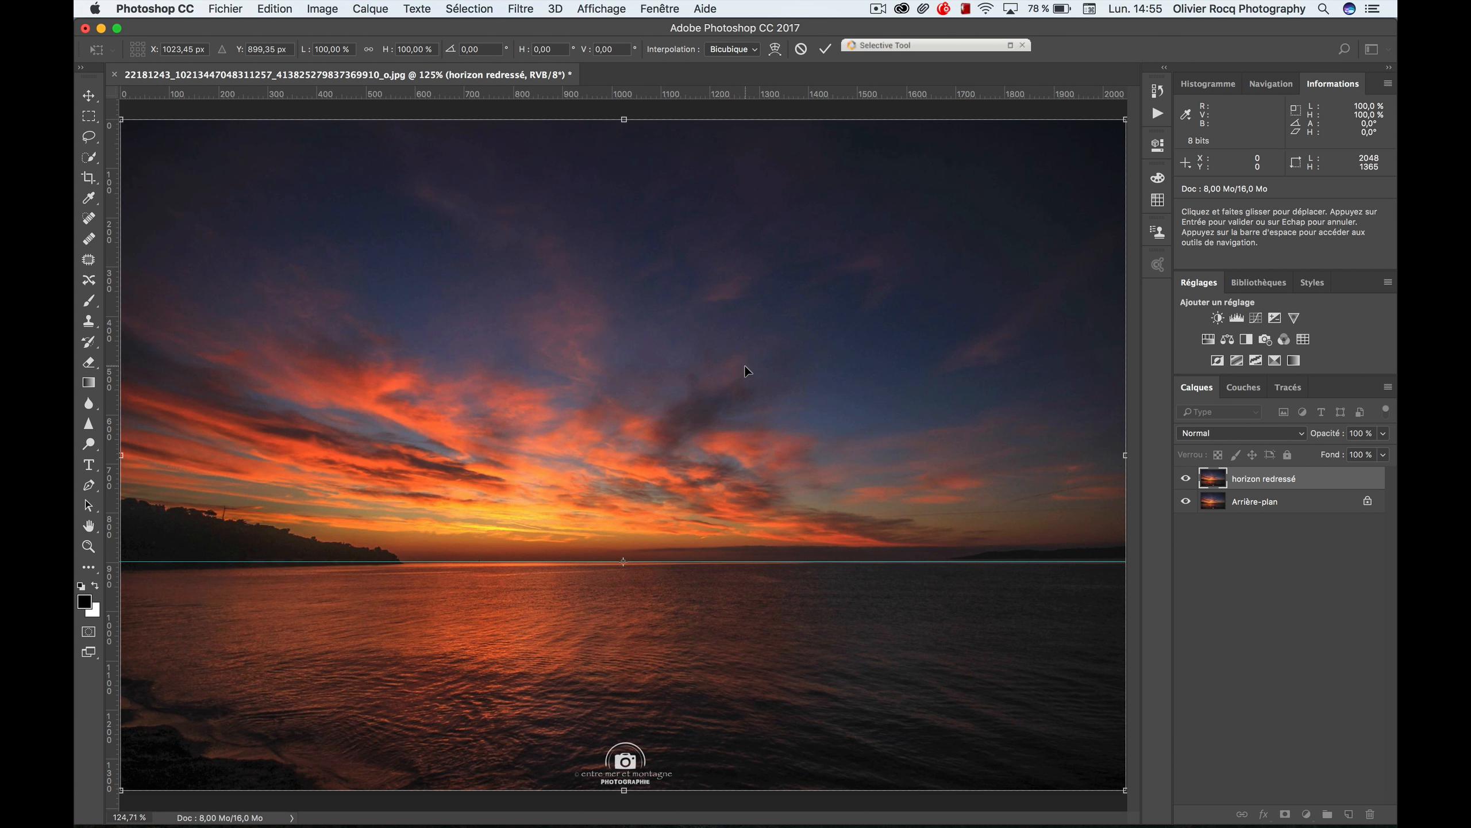
pyautogui.rightClick(561, 404)
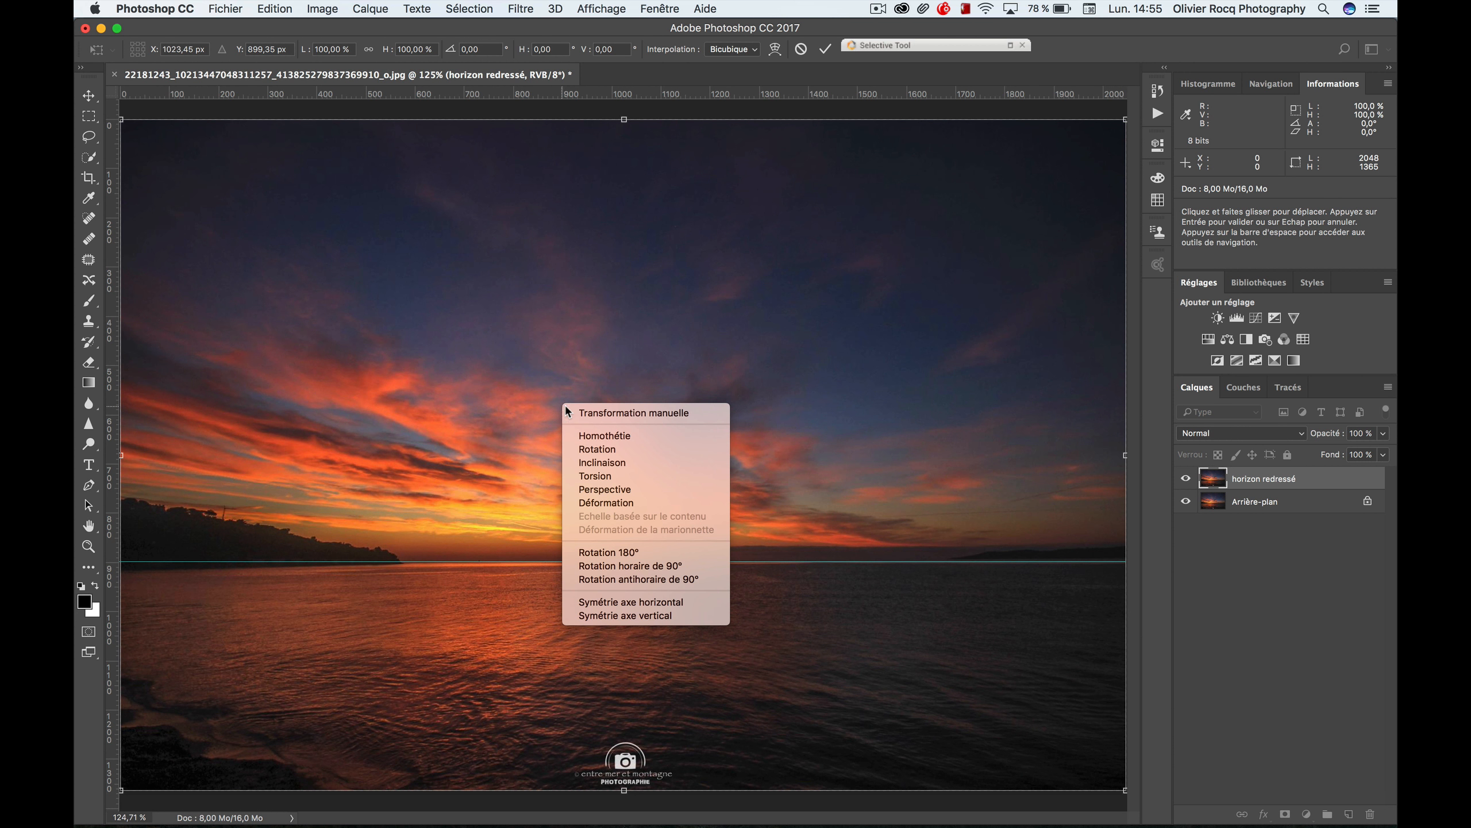
pyautogui.click(611, 503)
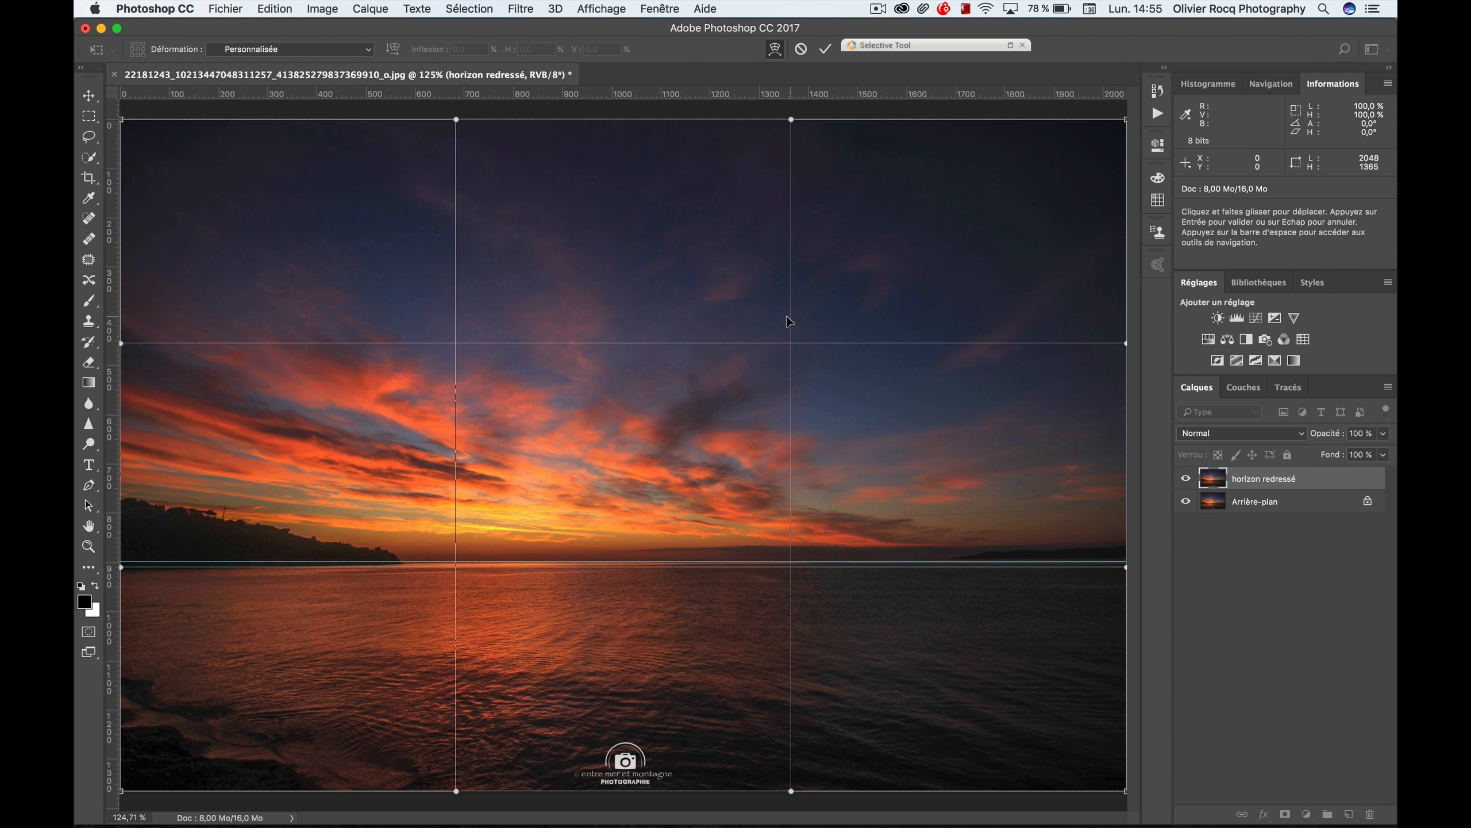
# Step: Warp the layer by raising the lower grid point on its right edge up to the horizon guide
pyautogui.moveTo(786, 315); pyautogui.dragTo(824, 358)
pyautogui.press('super+z')
pyautogui.press('super+plus')
pyautogui.press('super+plus')
pyautogui.press('super+plus')
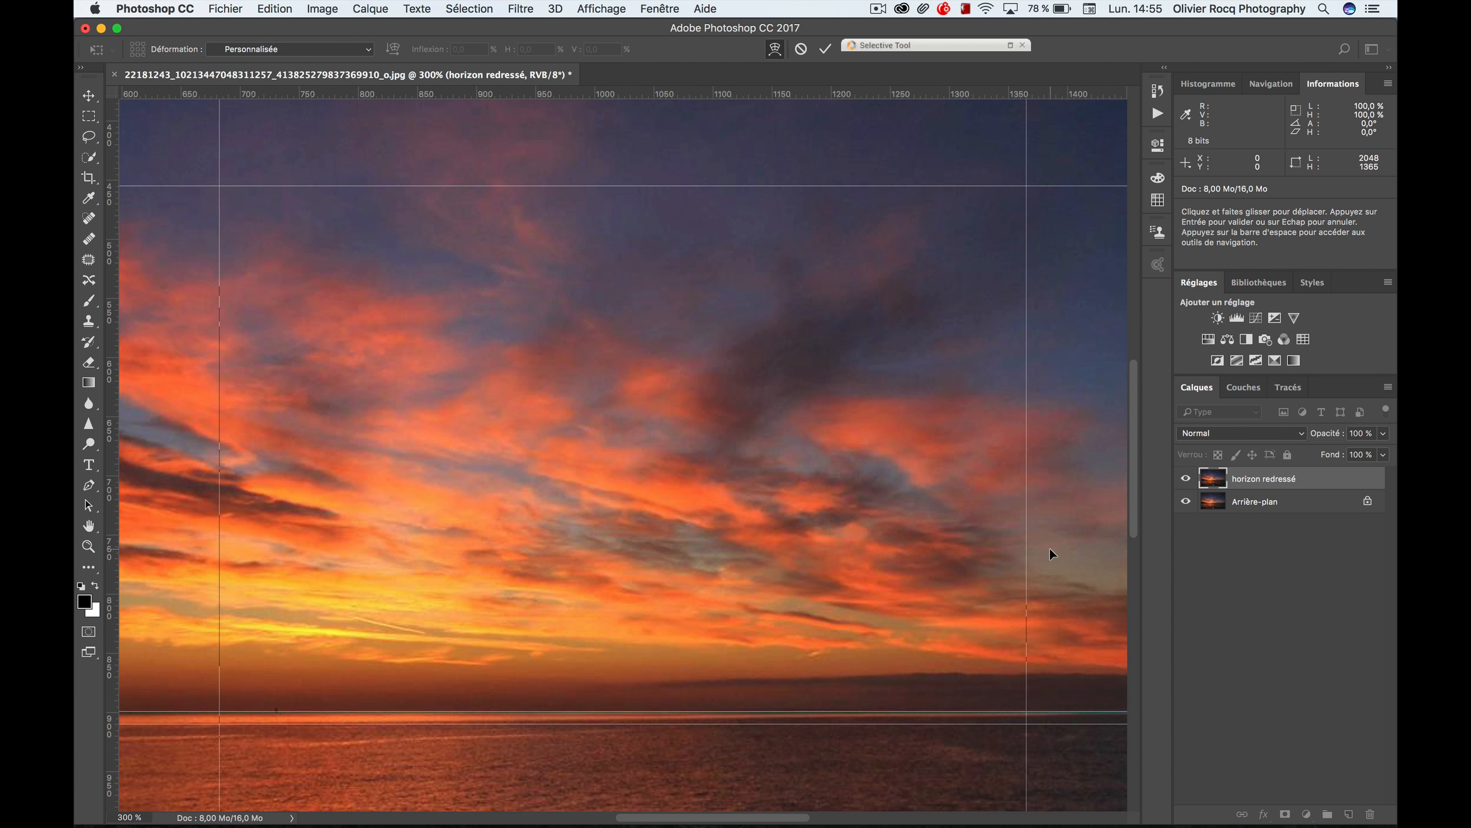
pyautogui.moveTo(1060, 555); pyautogui.dragTo(568, 460)
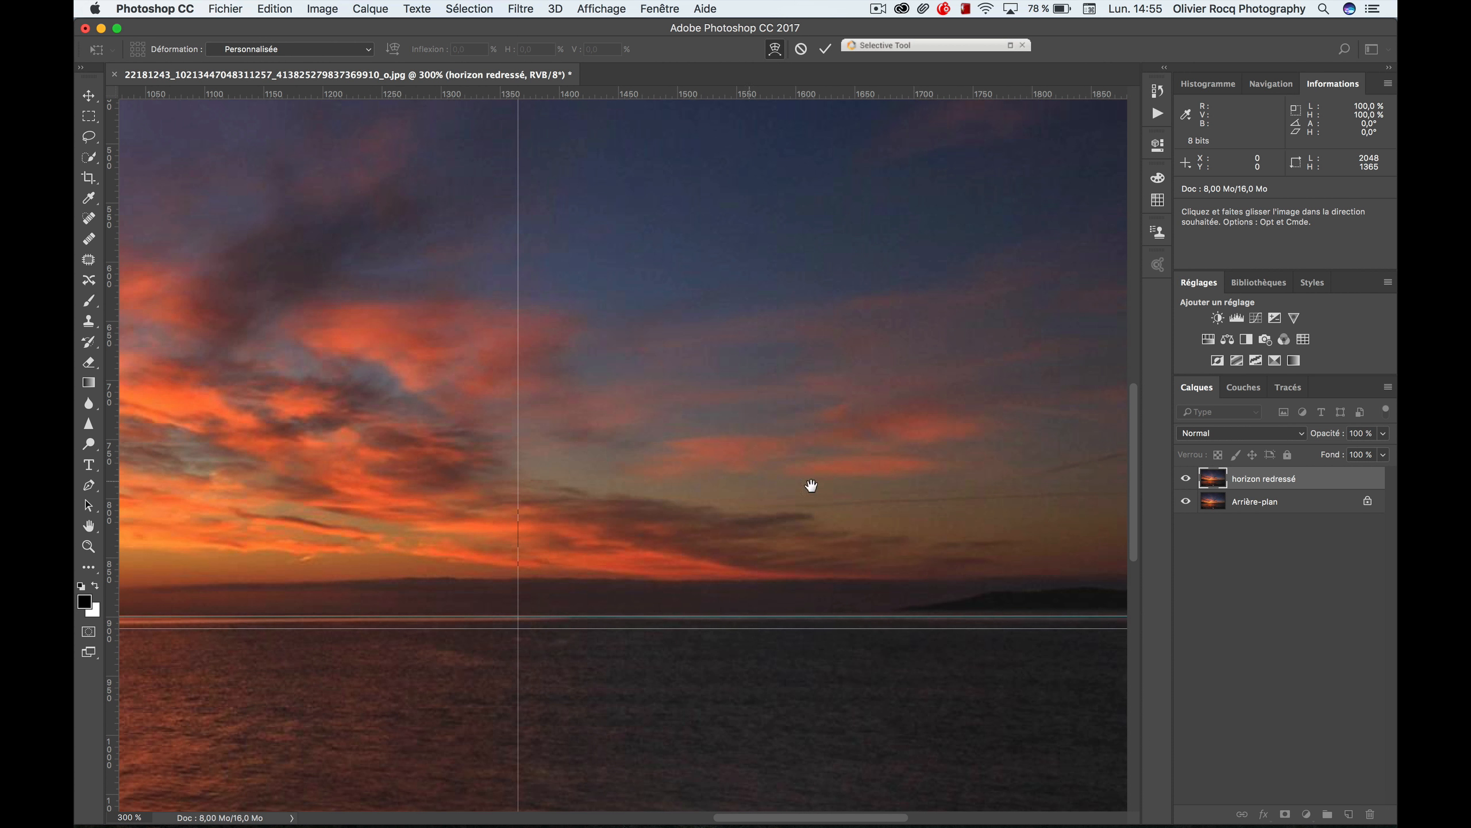
pyautogui.moveTo(938, 493); pyautogui.dragTo(486, 446)
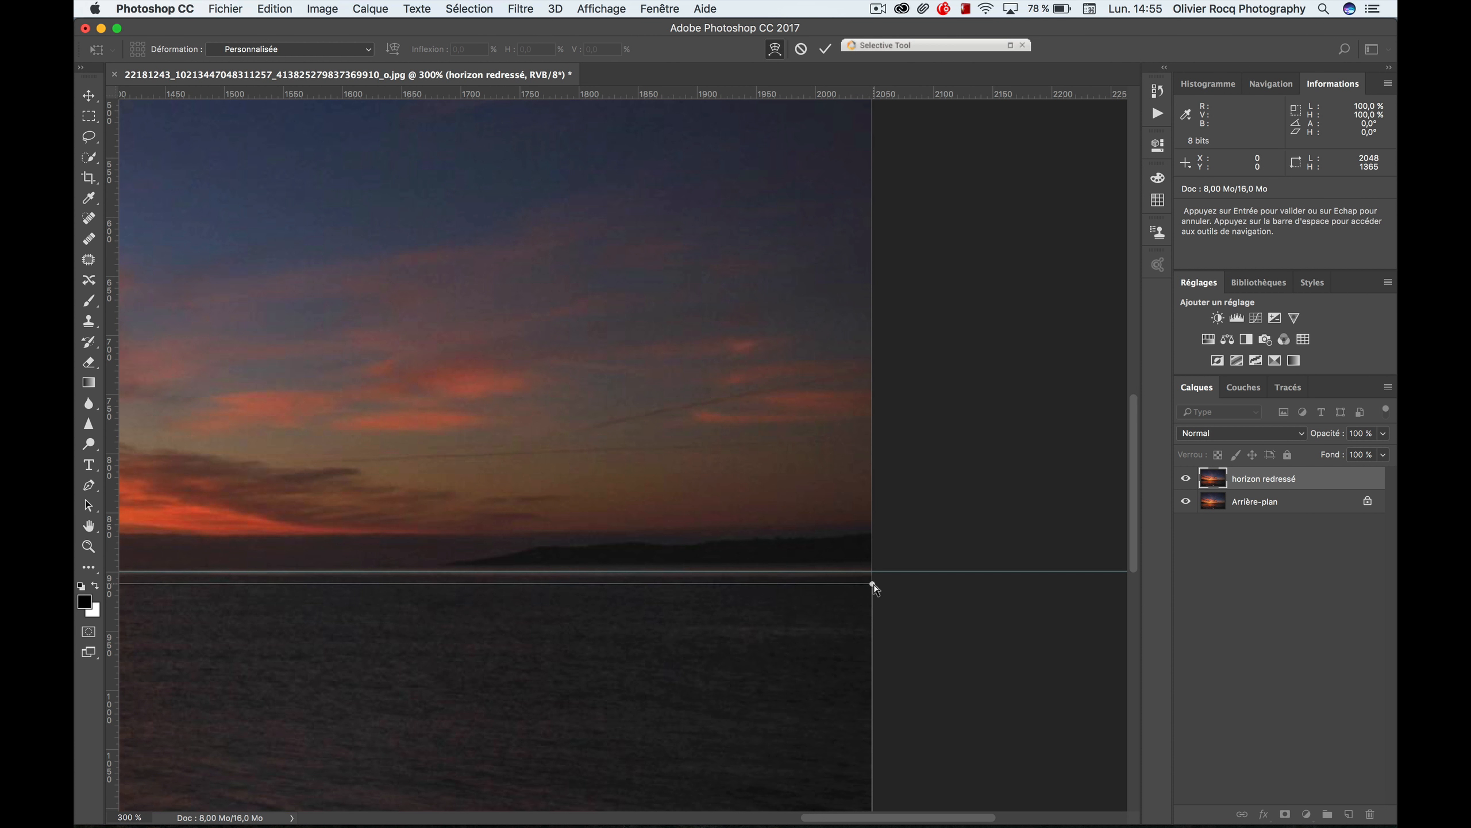
pyautogui.moveTo(873, 584); pyautogui.dragTo(875, 573)
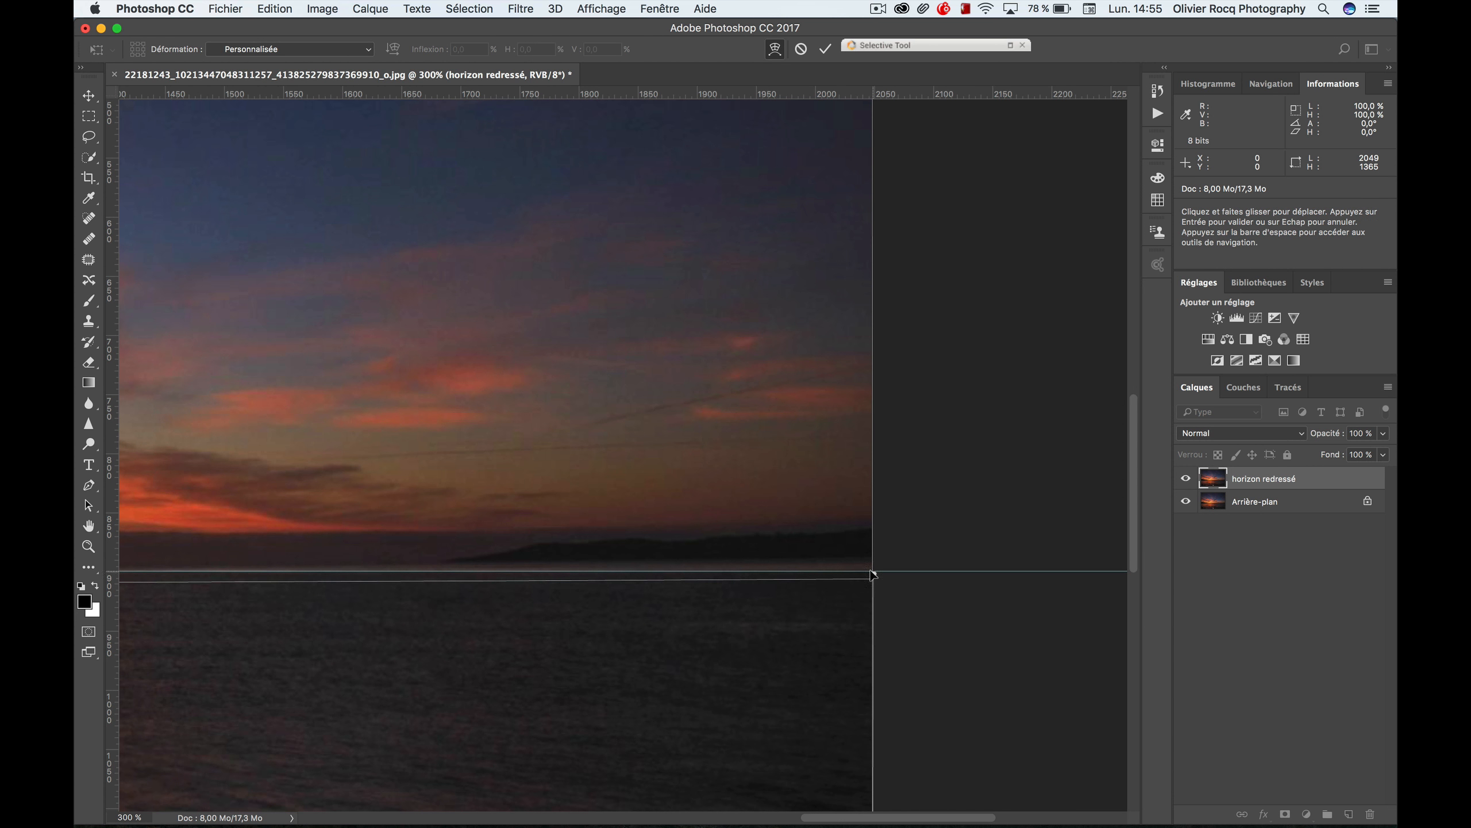
# Step: Raise the lower warp point on the layer's left edge slightly above the guide so the shoreline aligns with it
pyautogui.press('space')
pyautogui.moveTo(475, 607); pyautogui.dragTo(801, 577)
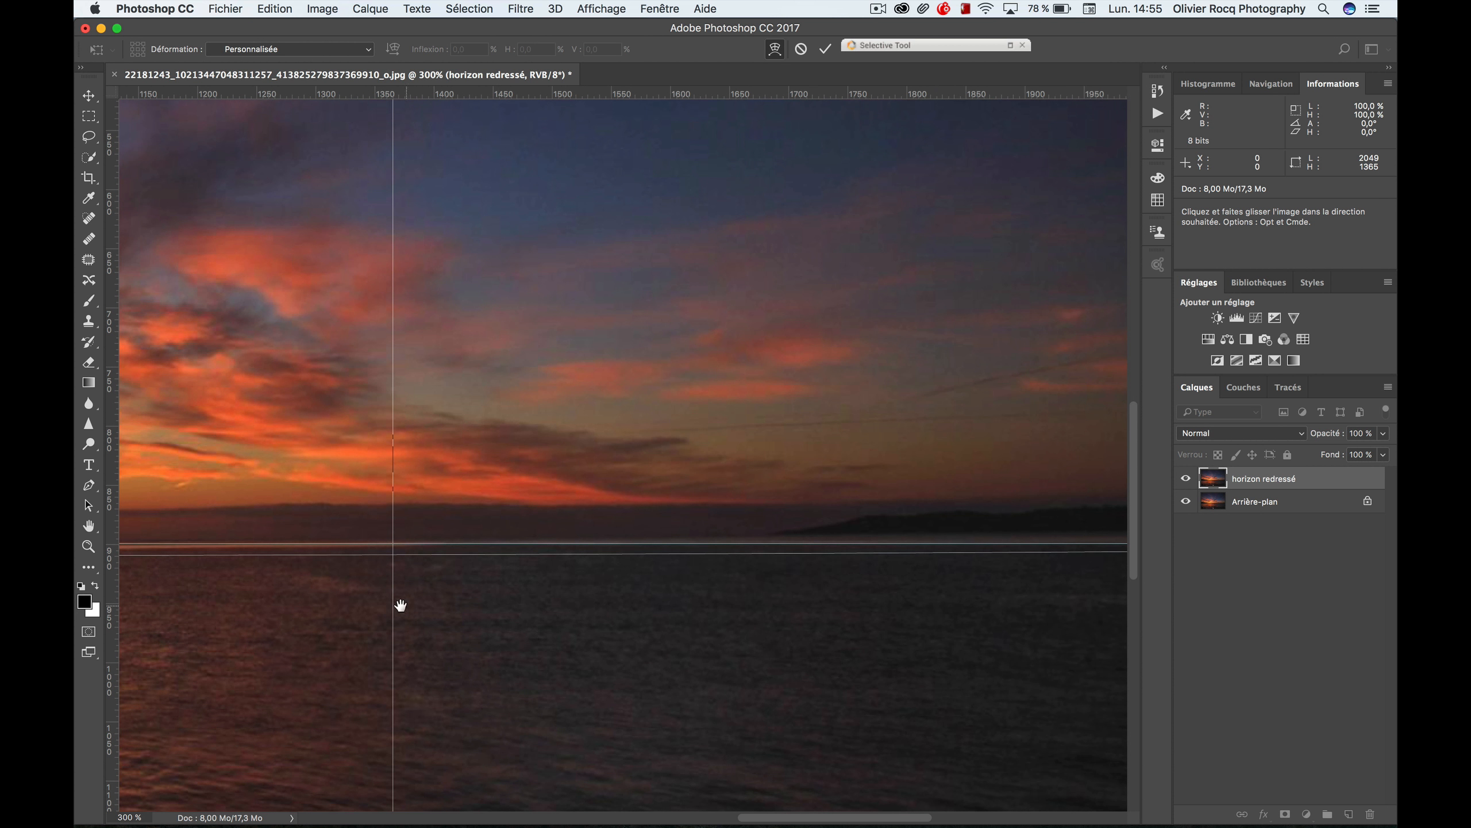
pyautogui.moveTo(397, 601); pyautogui.dragTo(681, 599)
pyautogui.moveTo(305, 595); pyautogui.dragTo(569, 598)
pyautogui.moveTo(333, 597); pyautogui.dragTo(585, 594)
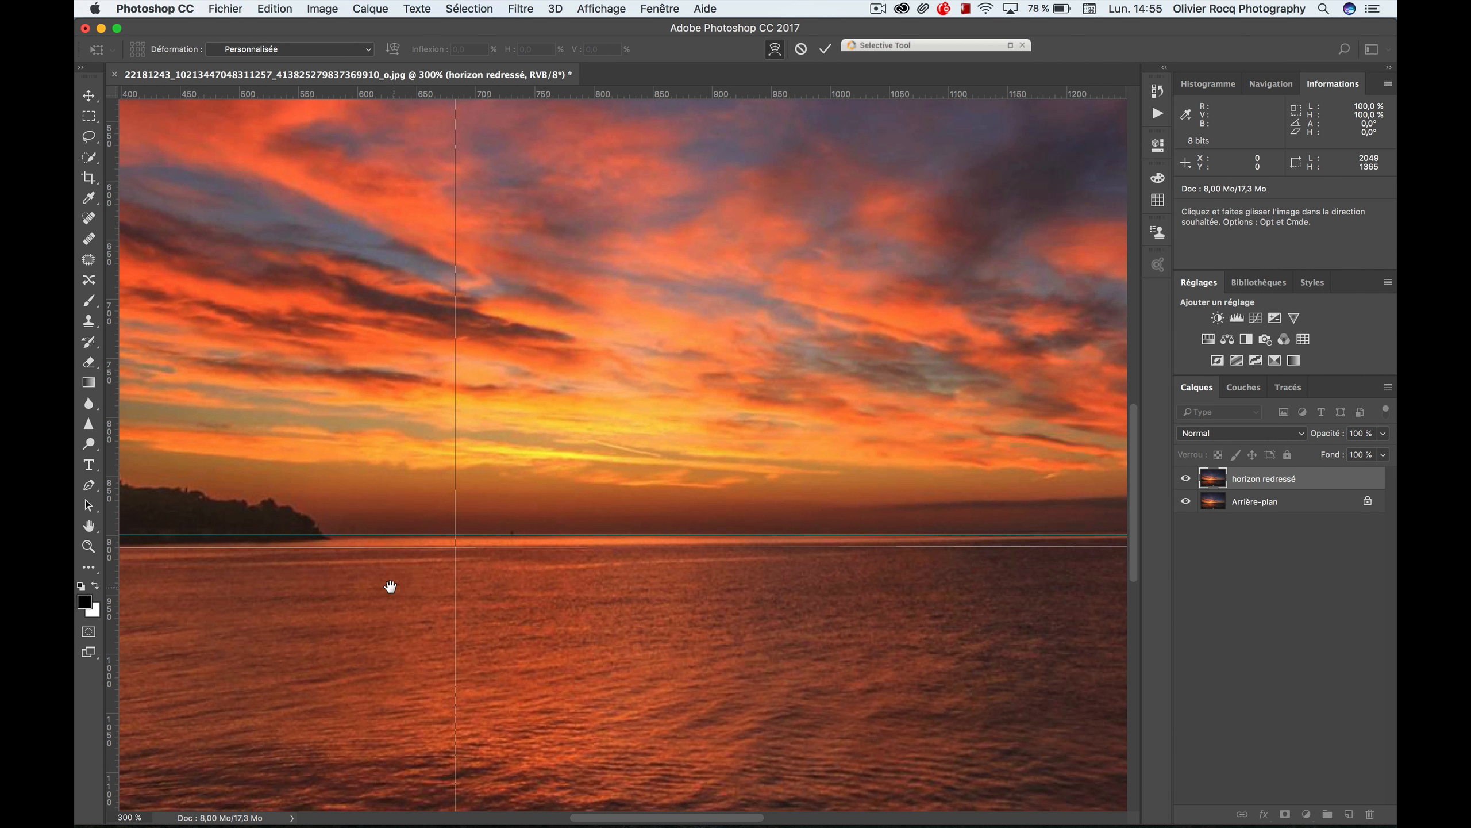
pyautogui.moveTo(354, 582); pyautogui.dragTo(415, 581)
pyautogui.moveTo(318, 595); pyautogui.dragTo(513, 592)
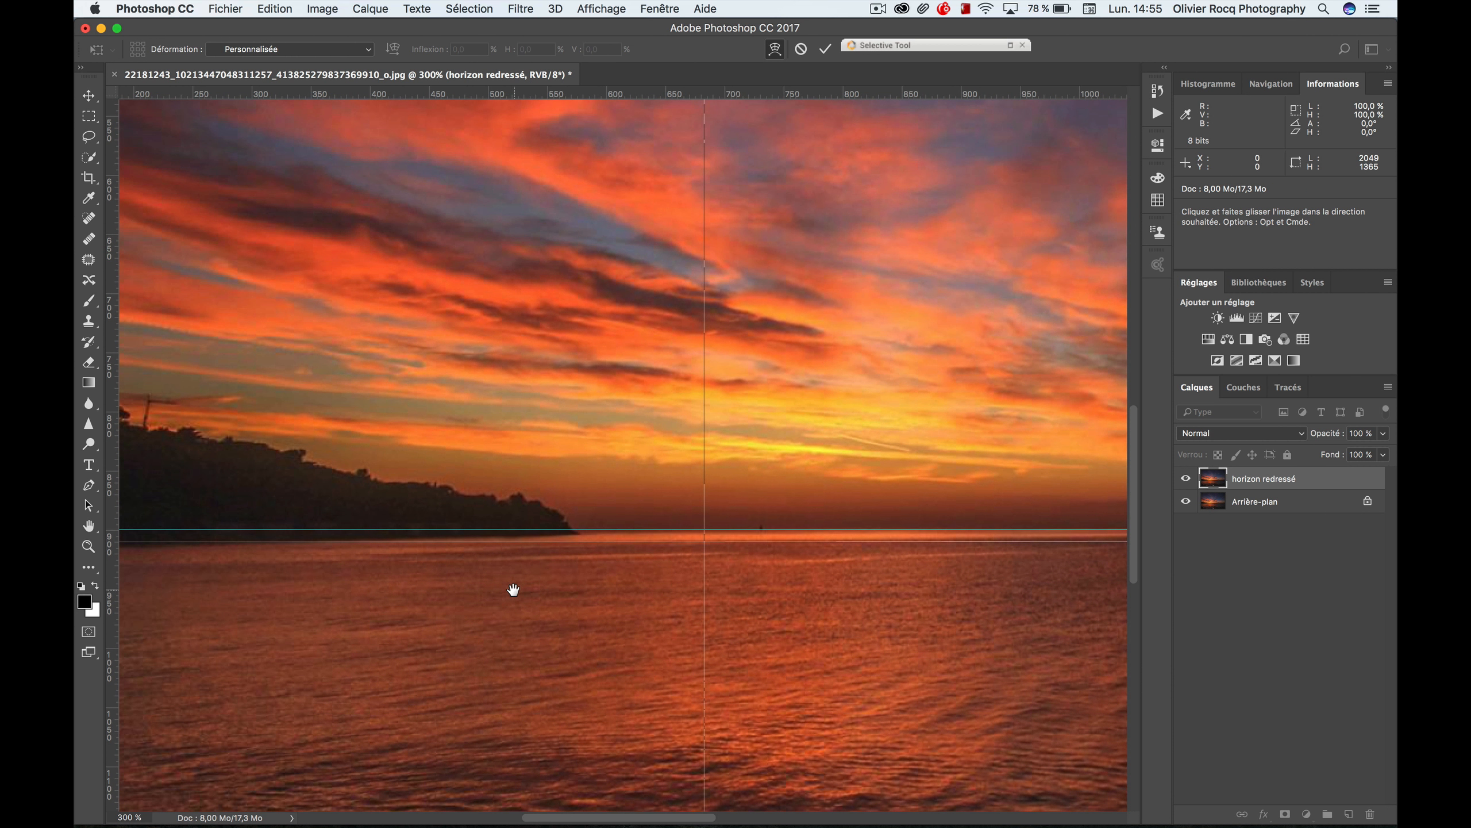
pyautogui.moveTo(351, 602); pyautogui.dragTo(522, 589)
pyautogui.moveTo(374, 592); pyautogui.dragTo(590, 584)
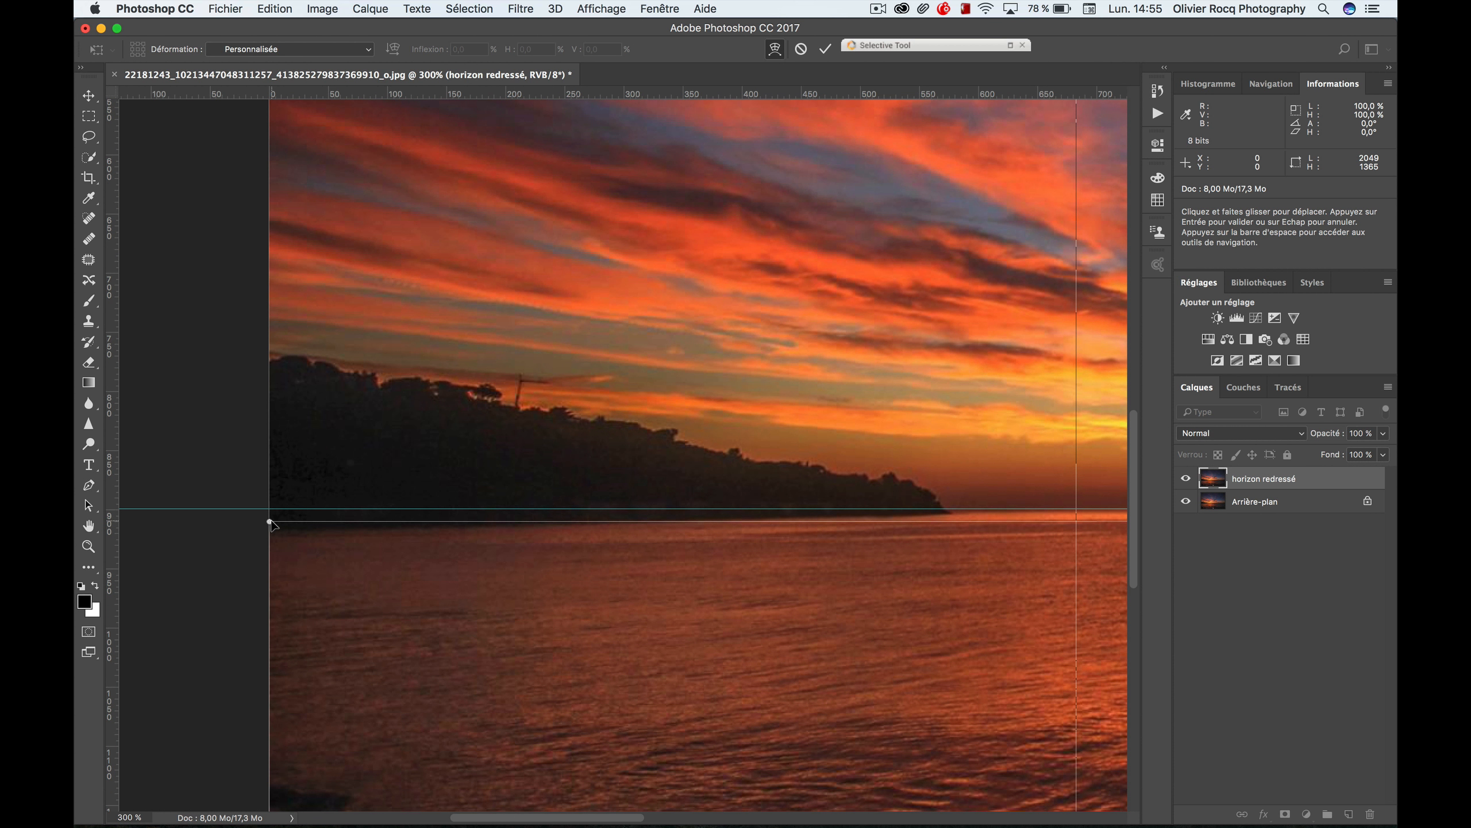
pyautogui.moveTo(270, 521); pyautogui.dragTo(271, 505)
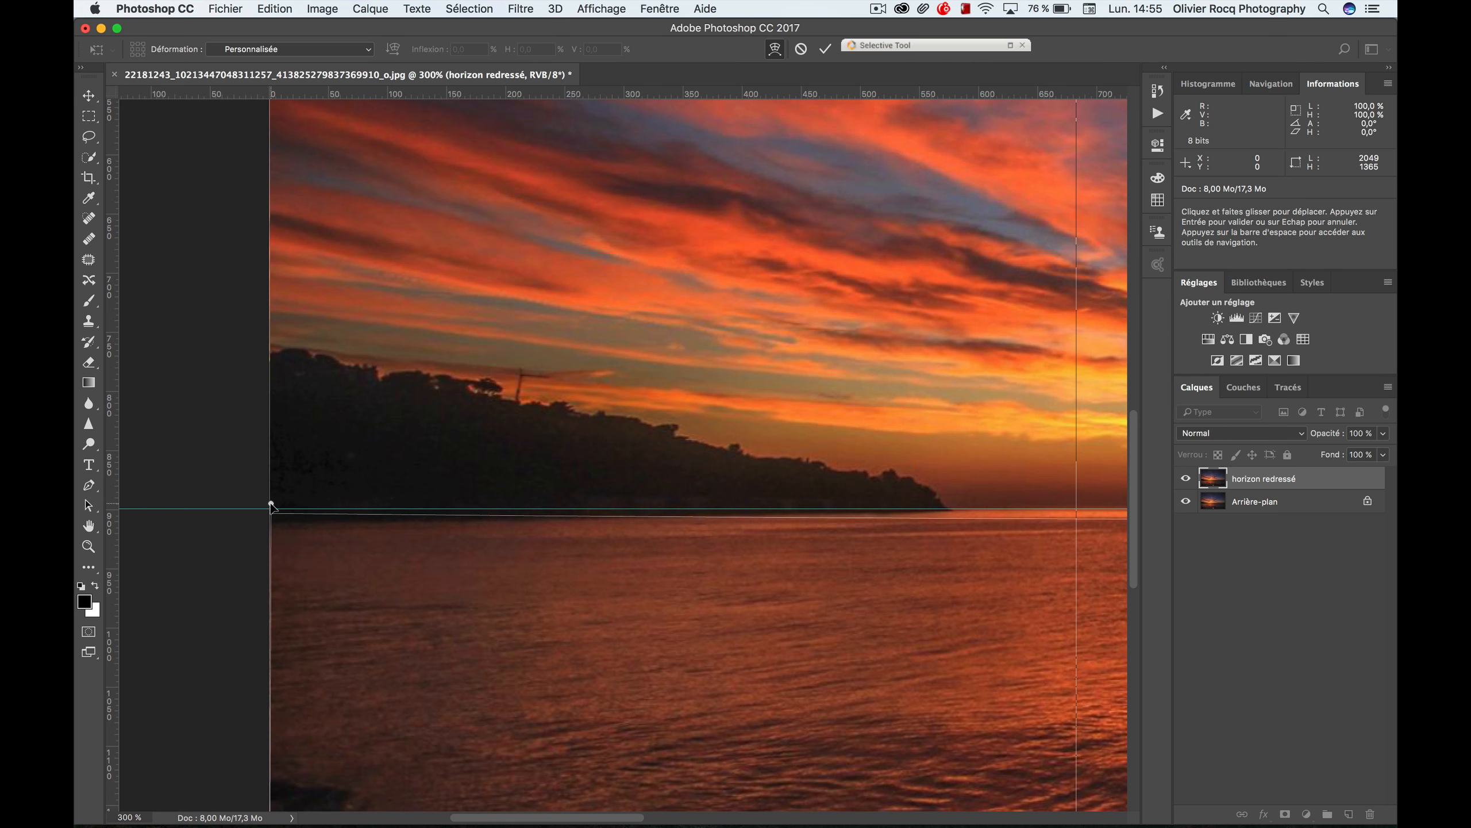
pyautogui.moveTo(271, 505); pyautogui.dragTo(271, 490)
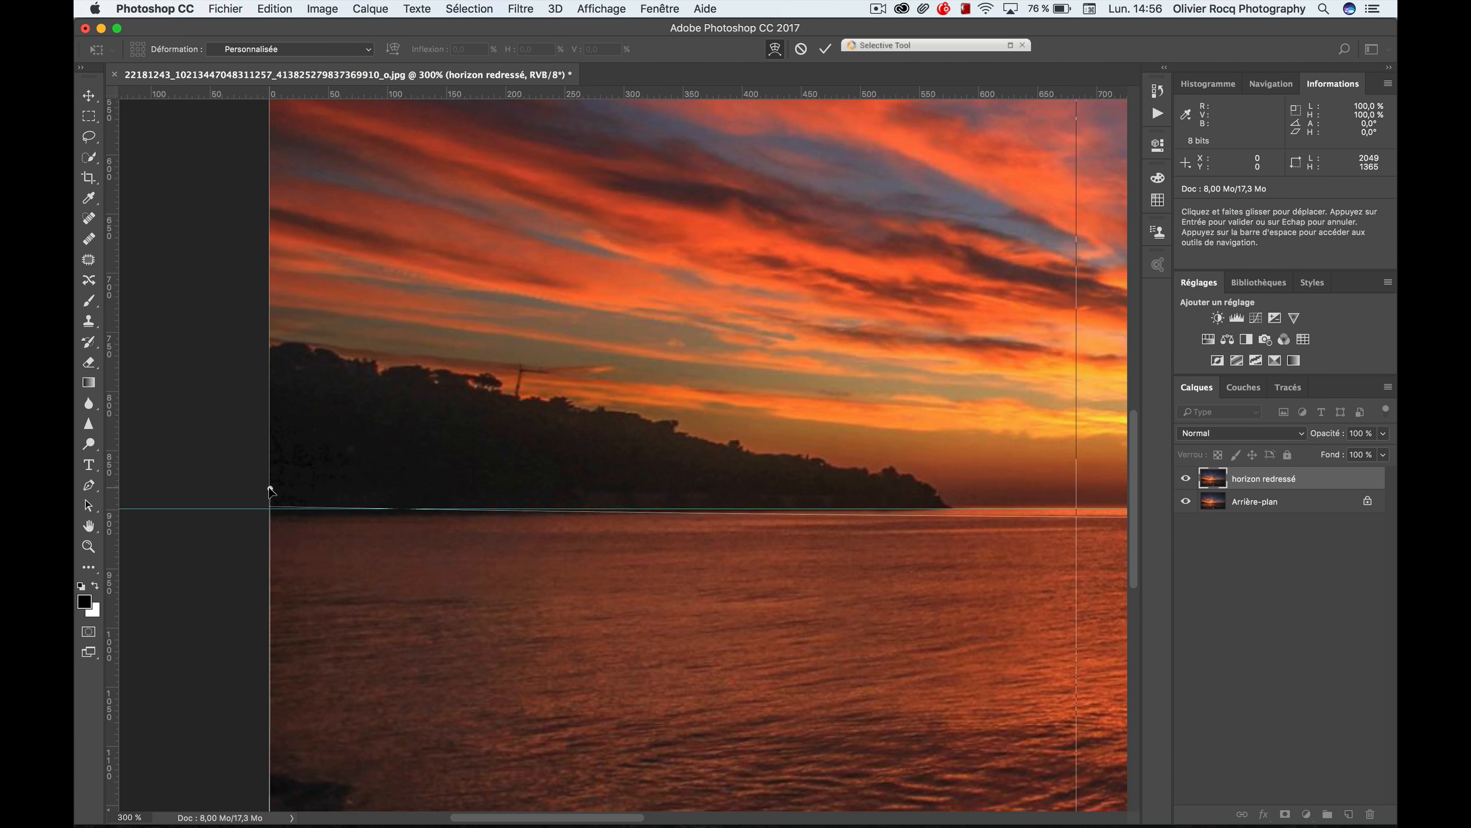
# Step: Check the warped horizon against the guide across the image's width and apply the warp to the horizon redressé layer
pyautogui.scroll(-1, 347, 475)
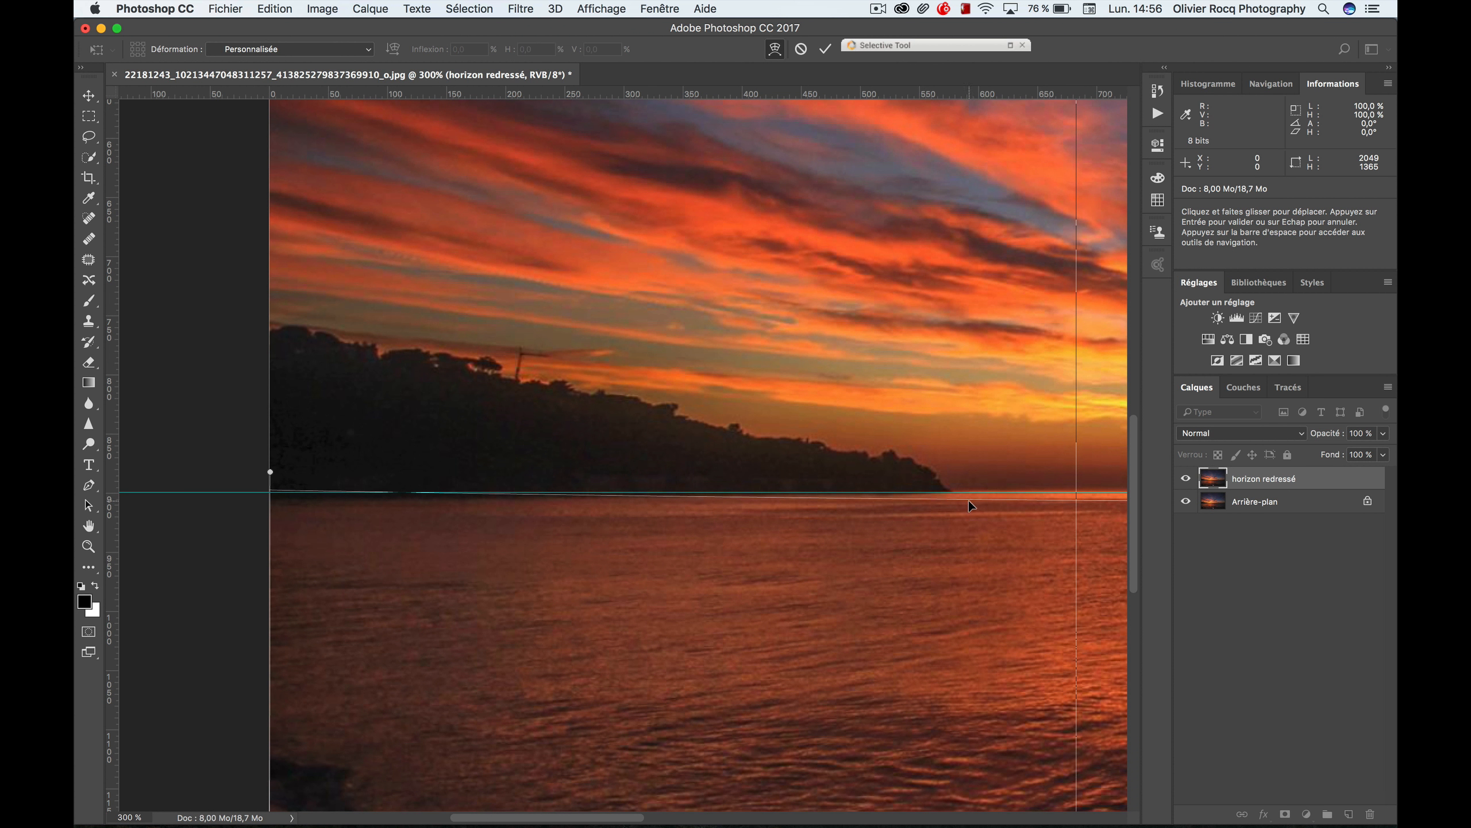
pyautogui.press('space')
pyautogui.moveTo(1008, 506); pyautogui.dragTo(468, 496)
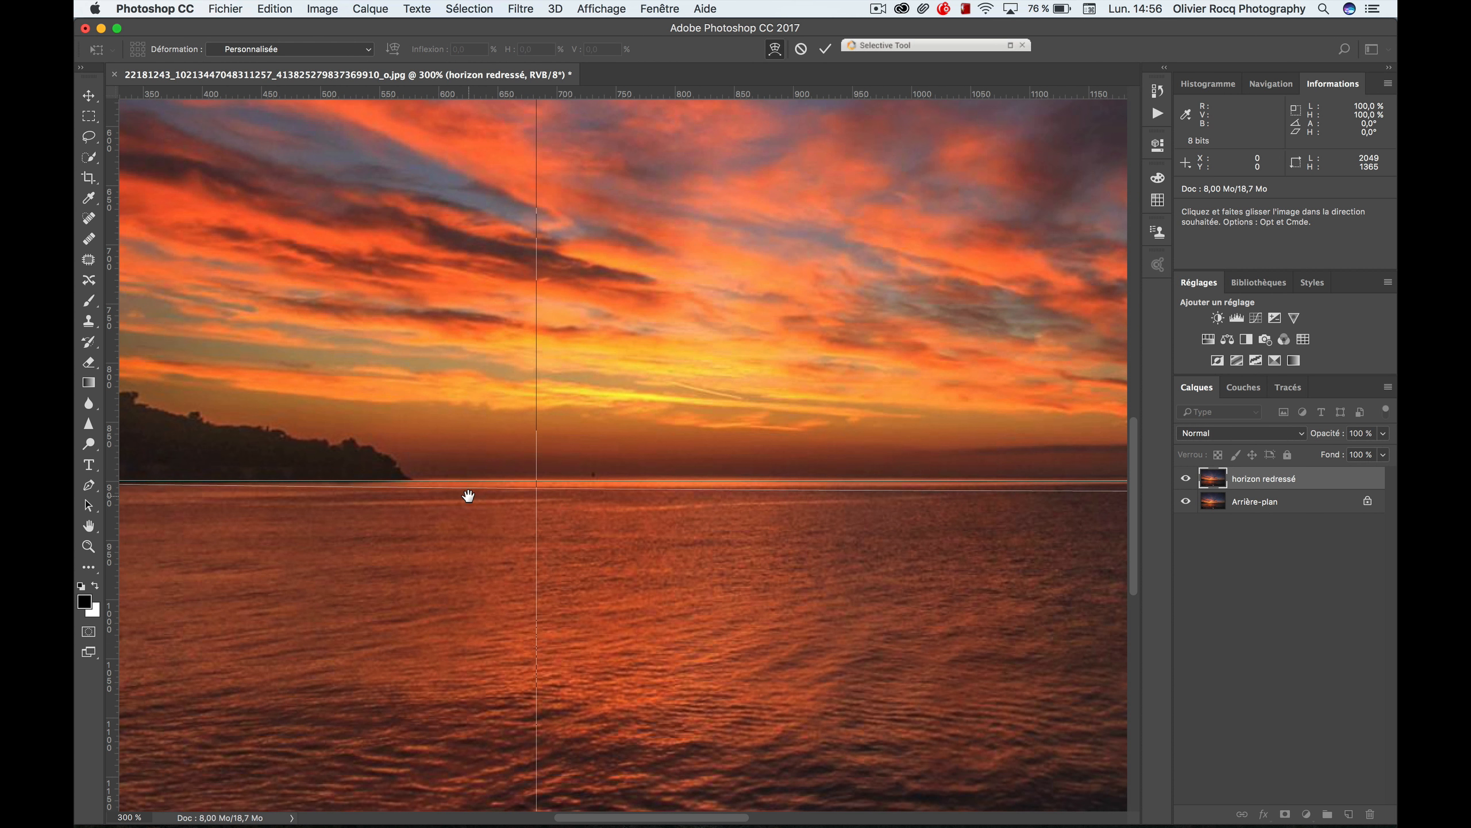
pyautogui.moveTo(957, 534); pyautogui.dragTo(532, 522)
pyautogui.moveTo(910, 532); pyautogui.dragTo(537, 525)
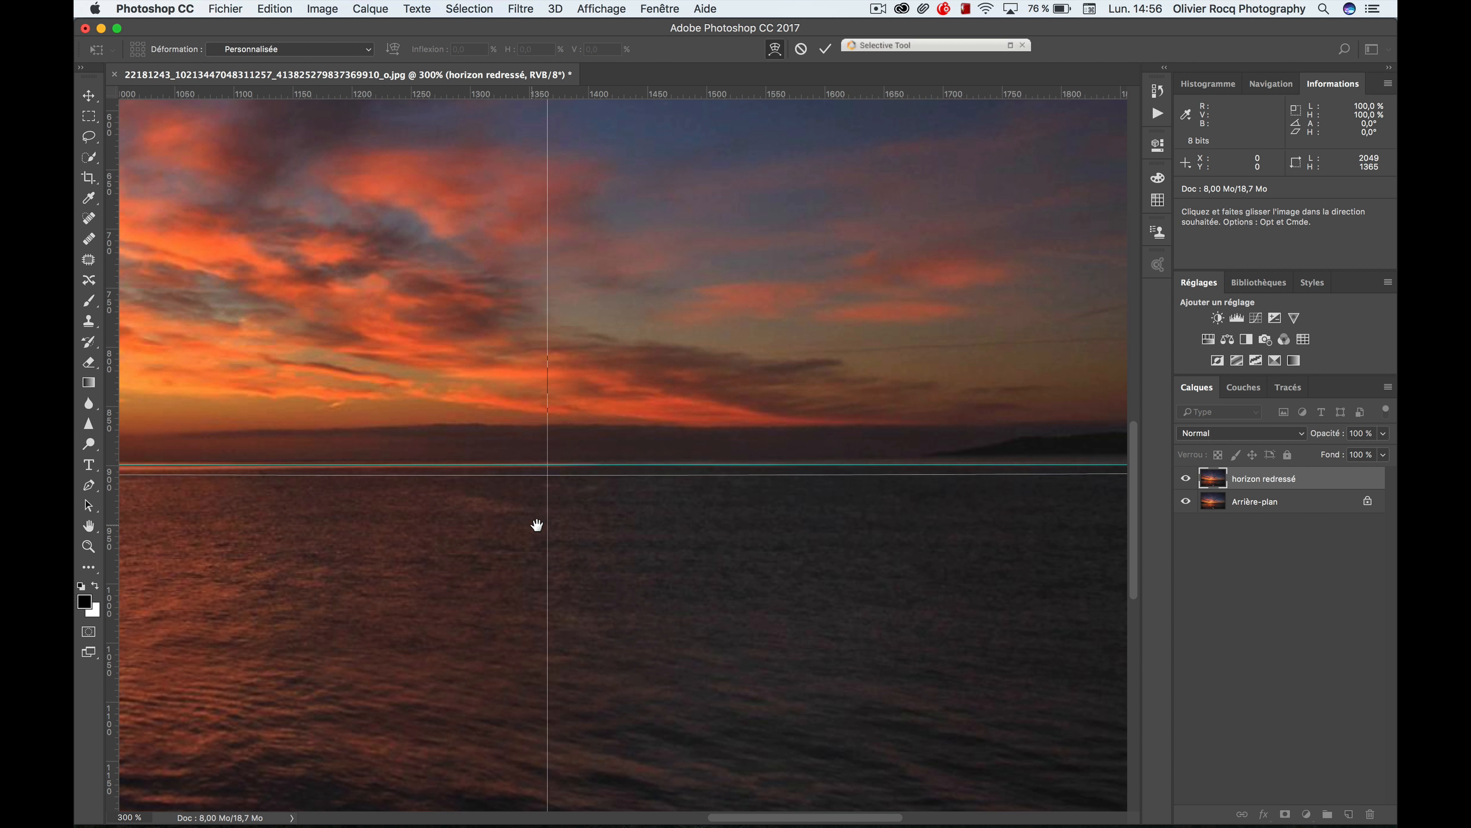
pyautogui.moveTo(929, 536); pyautogui.dragTo(865, 527)
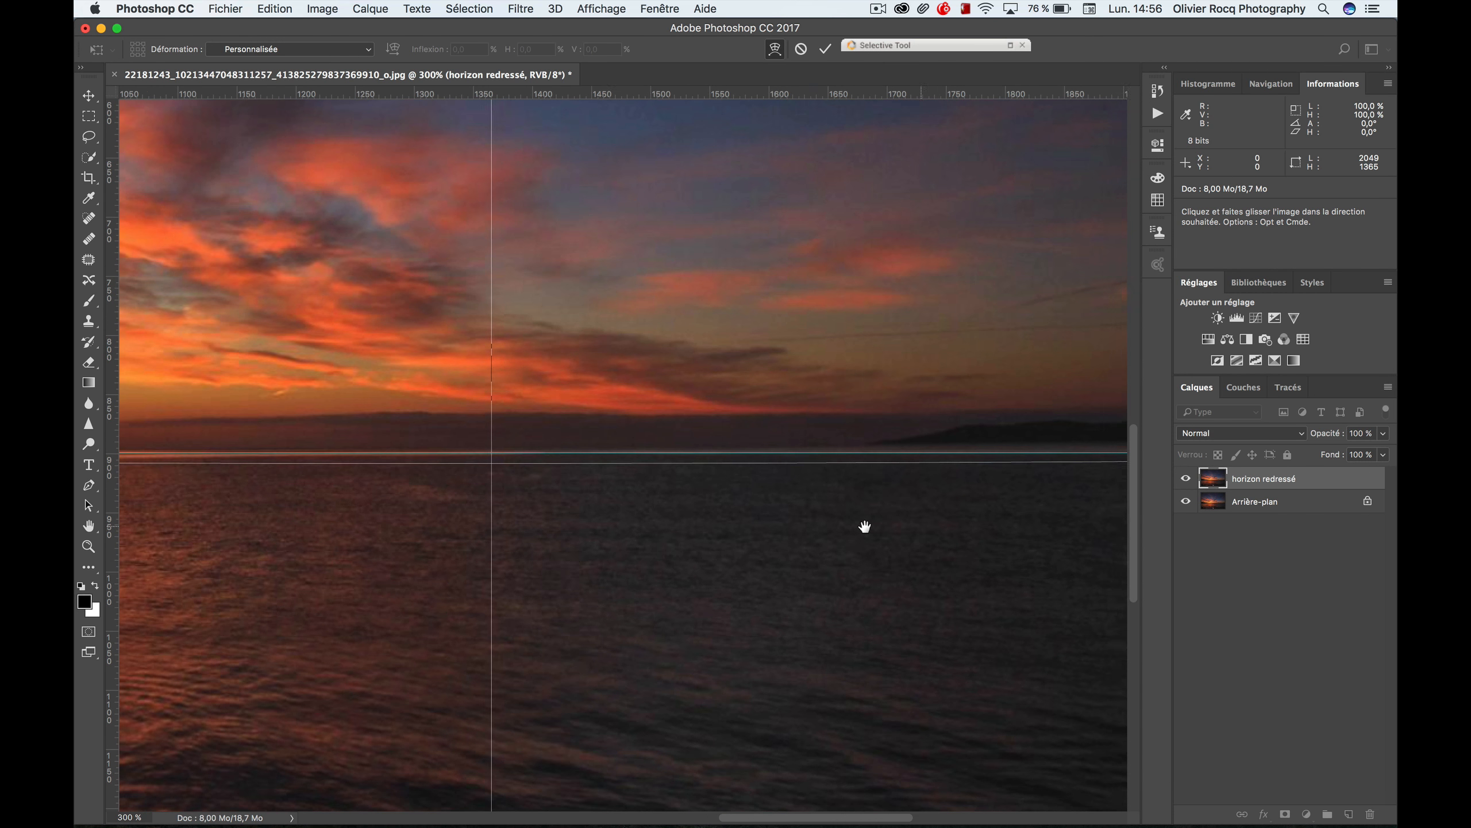
pyautogui.moveTo(509, 562); pyautogui.dragTo(817, 532)
pyautogui.moveTo(452, 542); pyautogui.dragTo(680, 542)
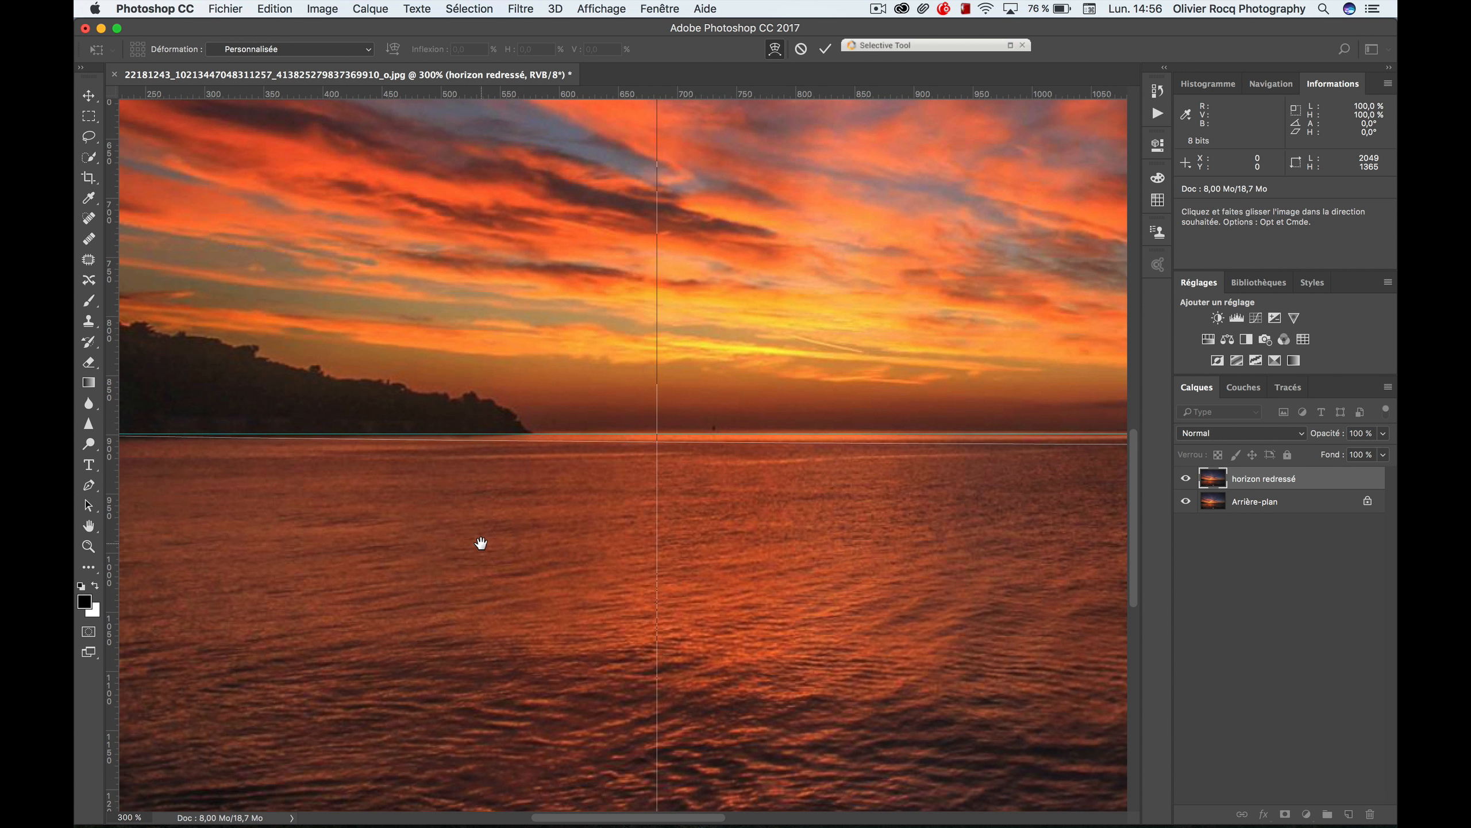
pyautogui.click(826, 50)
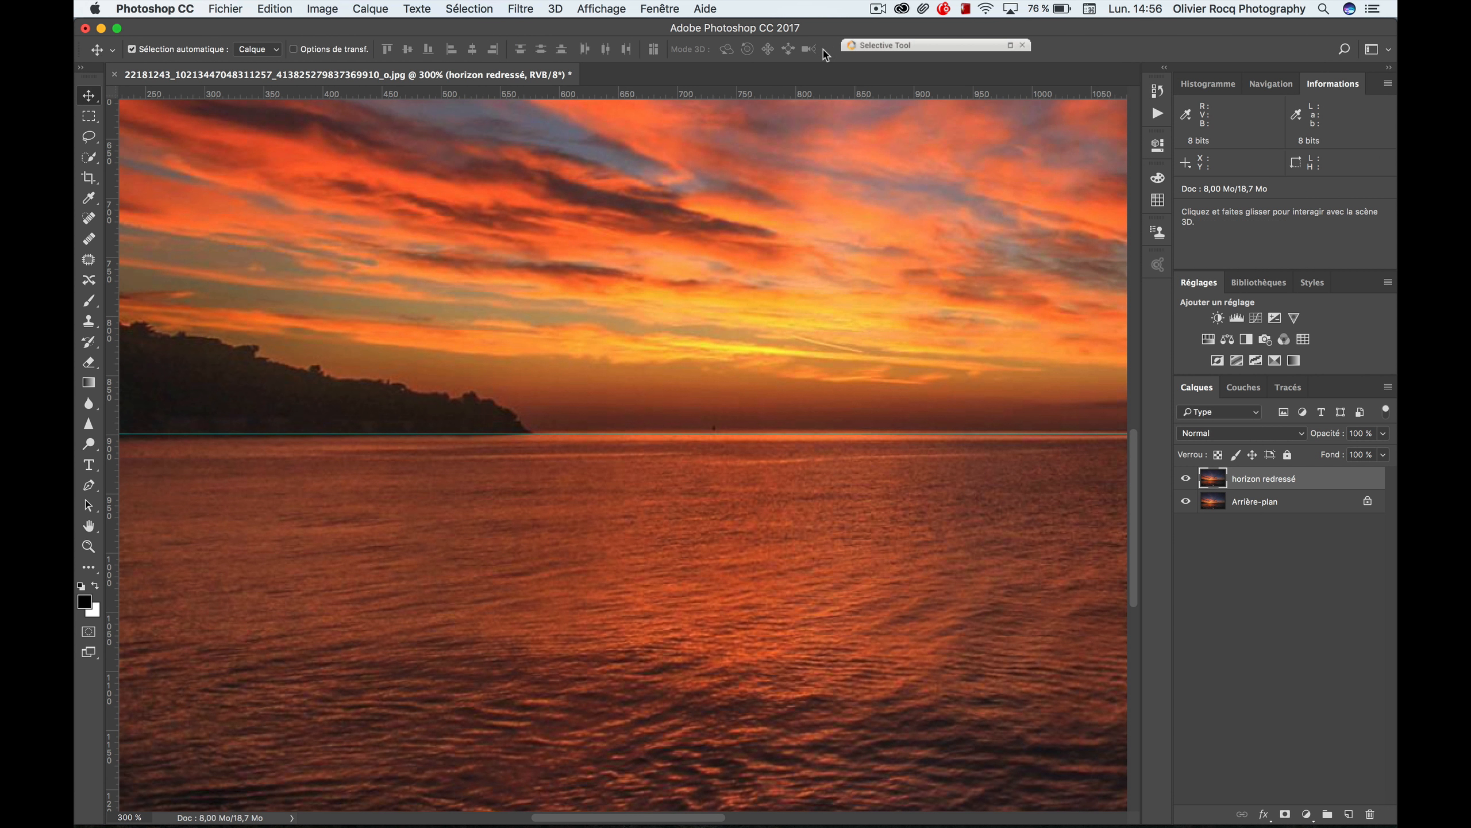
# Step: Remove the horizontal guide from the sea horizon by pulling it off the image into the ruler
pyautogui.press('super+minus')
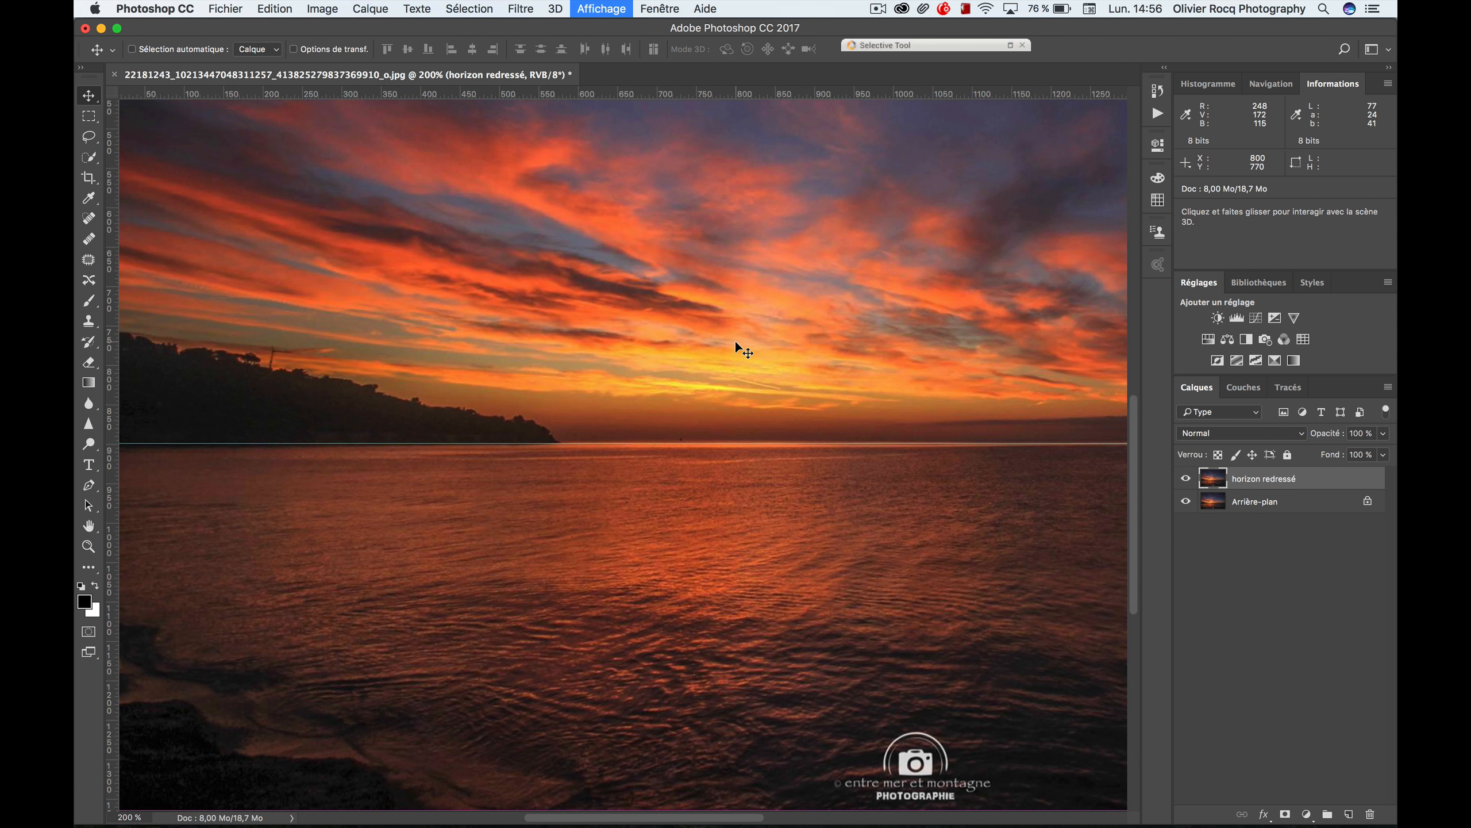
pyautogui.press('super+minus')
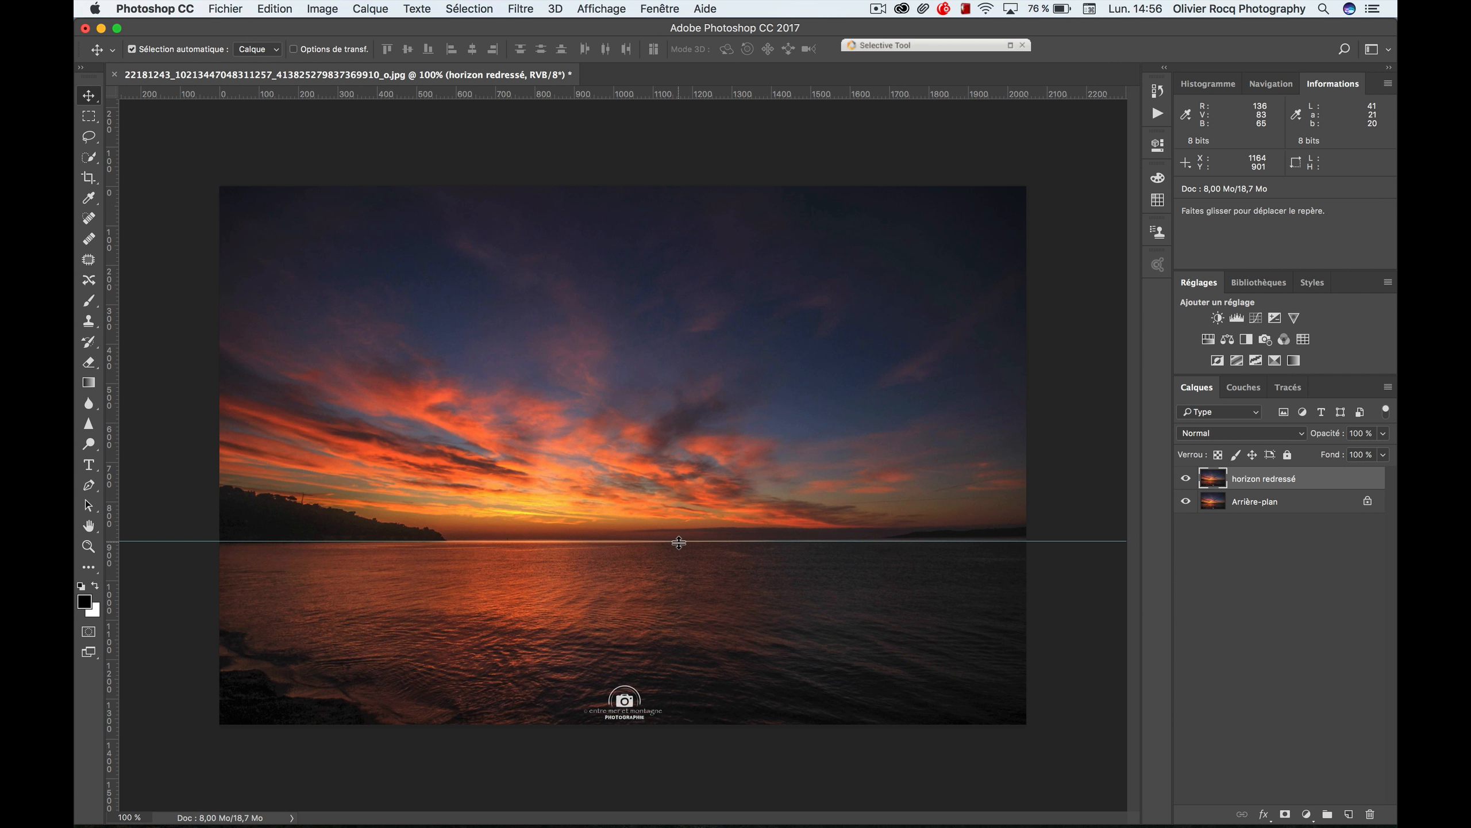
pyautogui.moveTo(679, 542); pyautogui.dragTo(670, 95)
pyautogui.moveTo(600, 540); pyautogui.dragTo(621, 103)
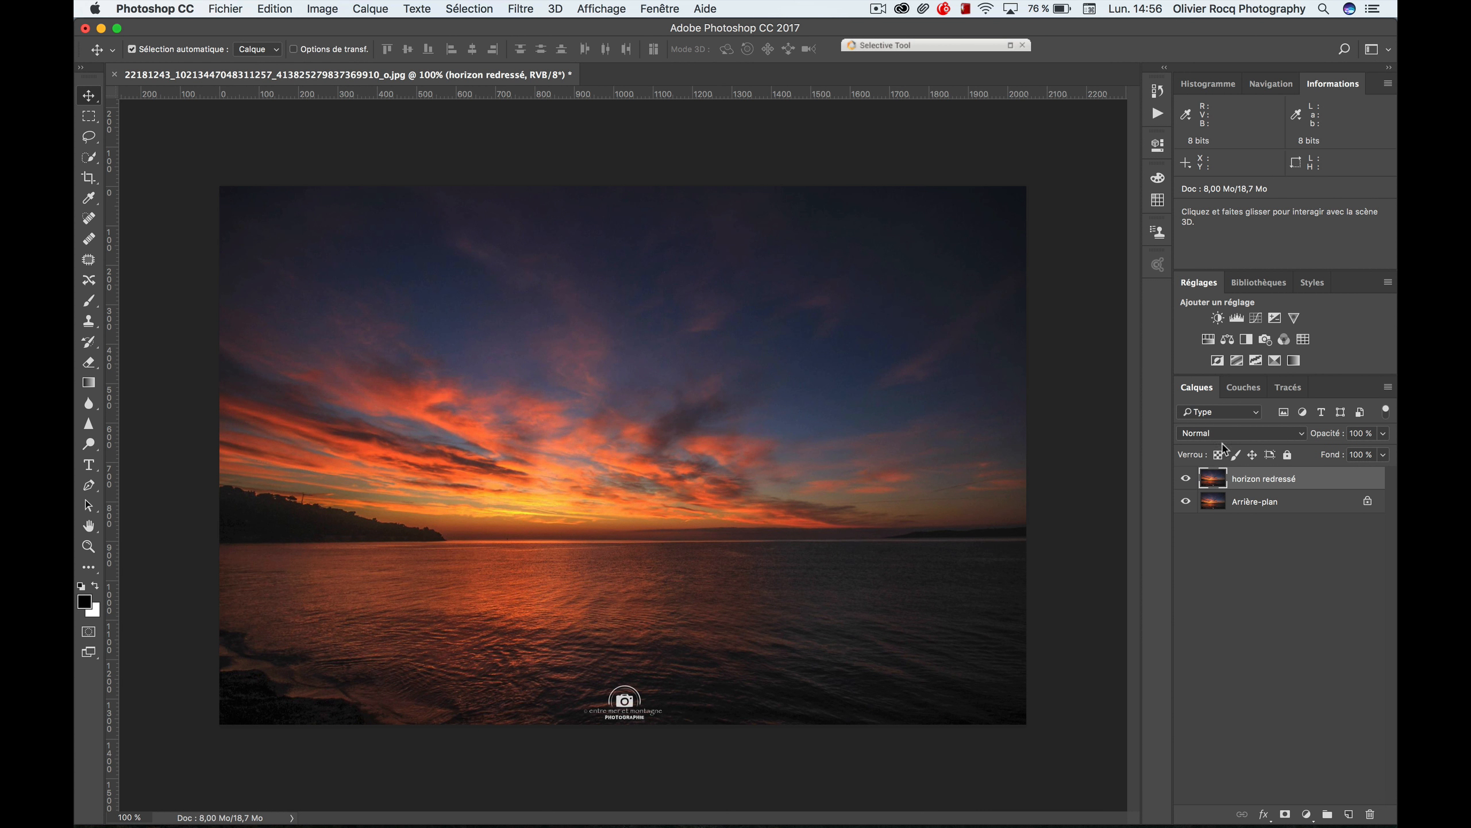
# Step: Compare the straightened horizon with the original by repeatedly hiding and showing the horizon redressé layer, including with the whole image fitted on screen
pyautogui.click(1185, 481)
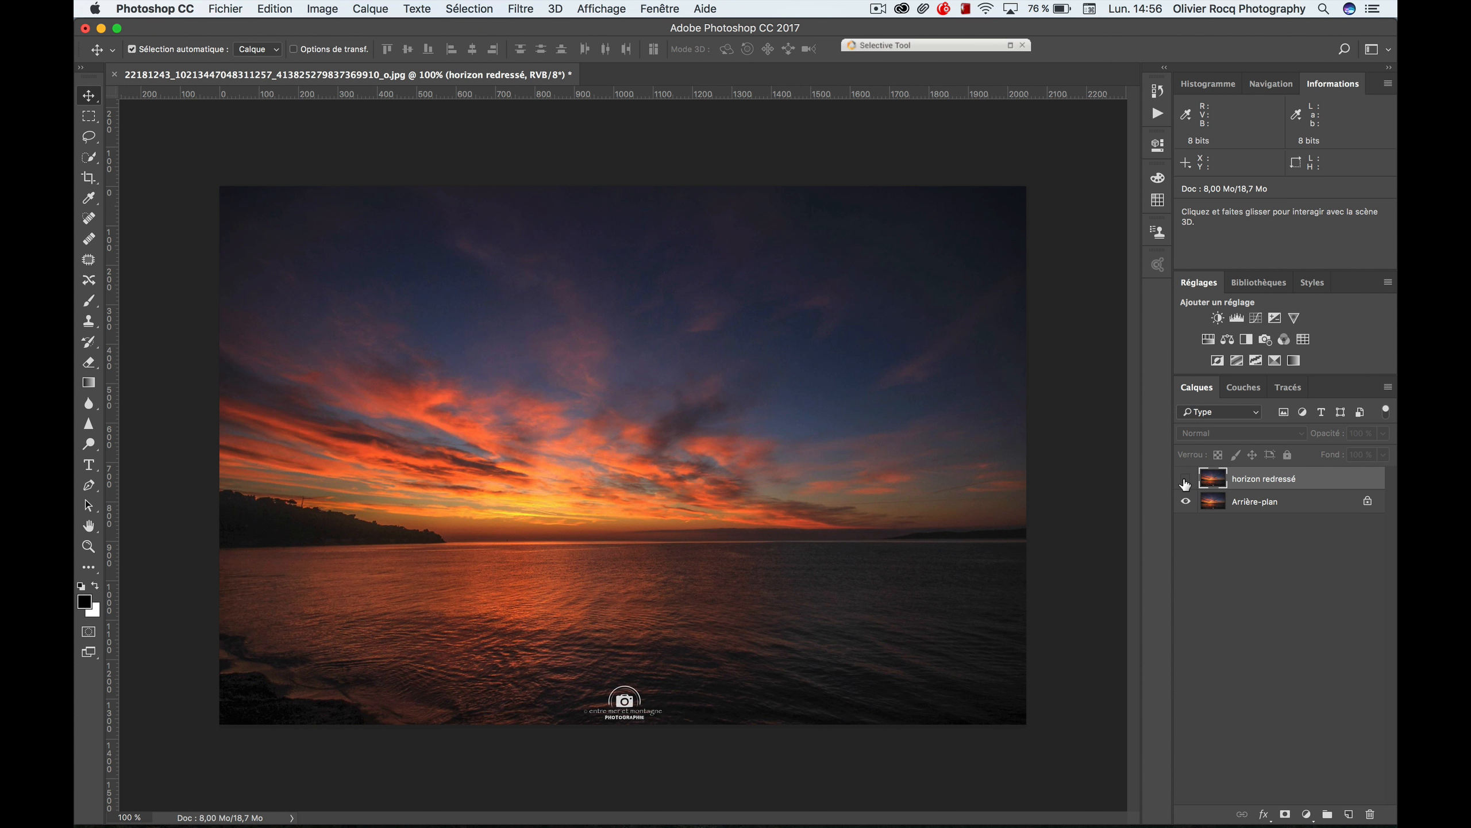
pyautogui.click(1185, 481)
pyautogui.click(1185, 481)
pyautogui.click(1185, 481)
pyautogui.click(1185, 481)
pyautogui.click(1185, 481)
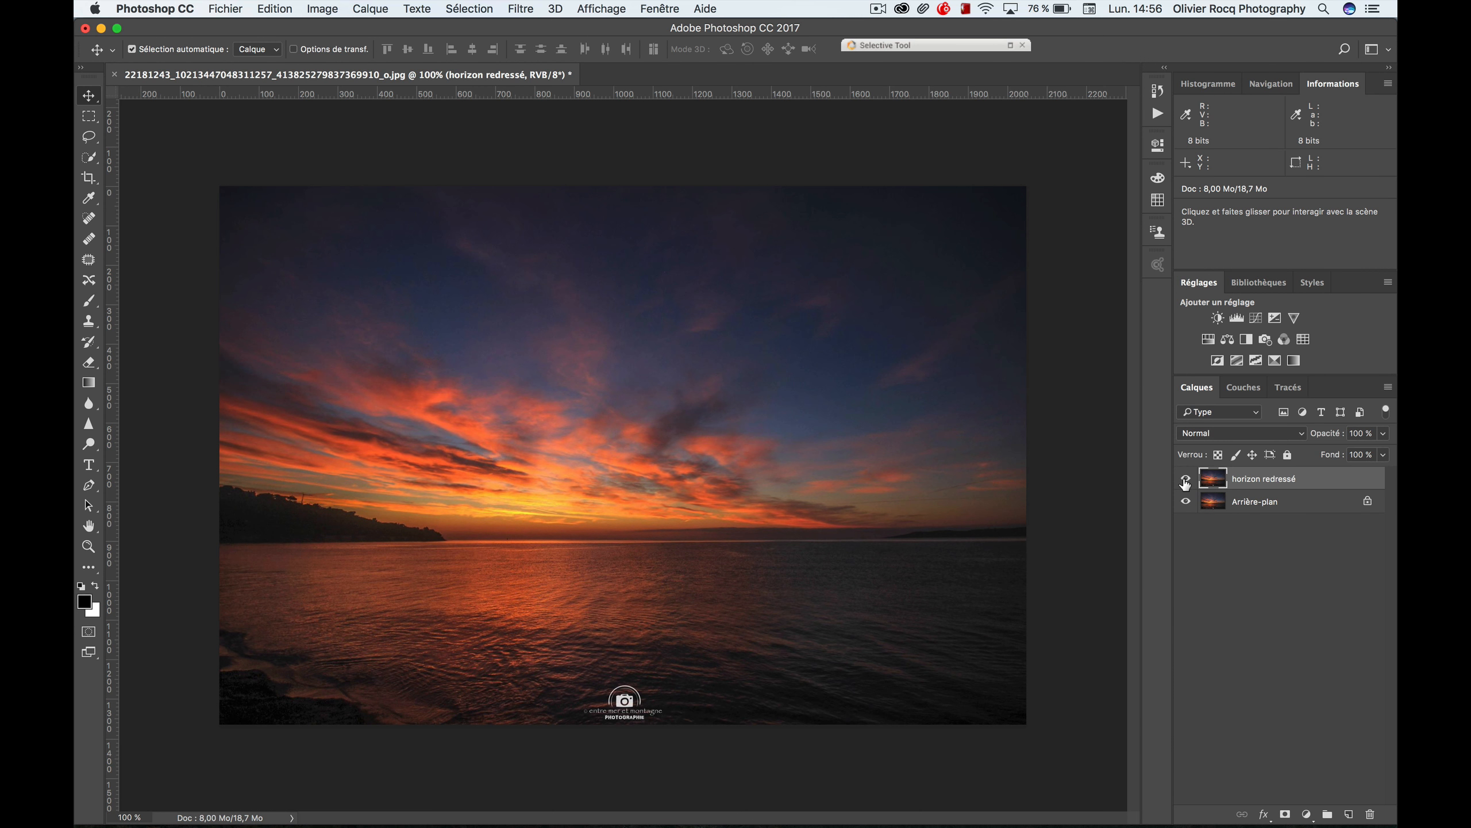
pyautogui.press('super+0')
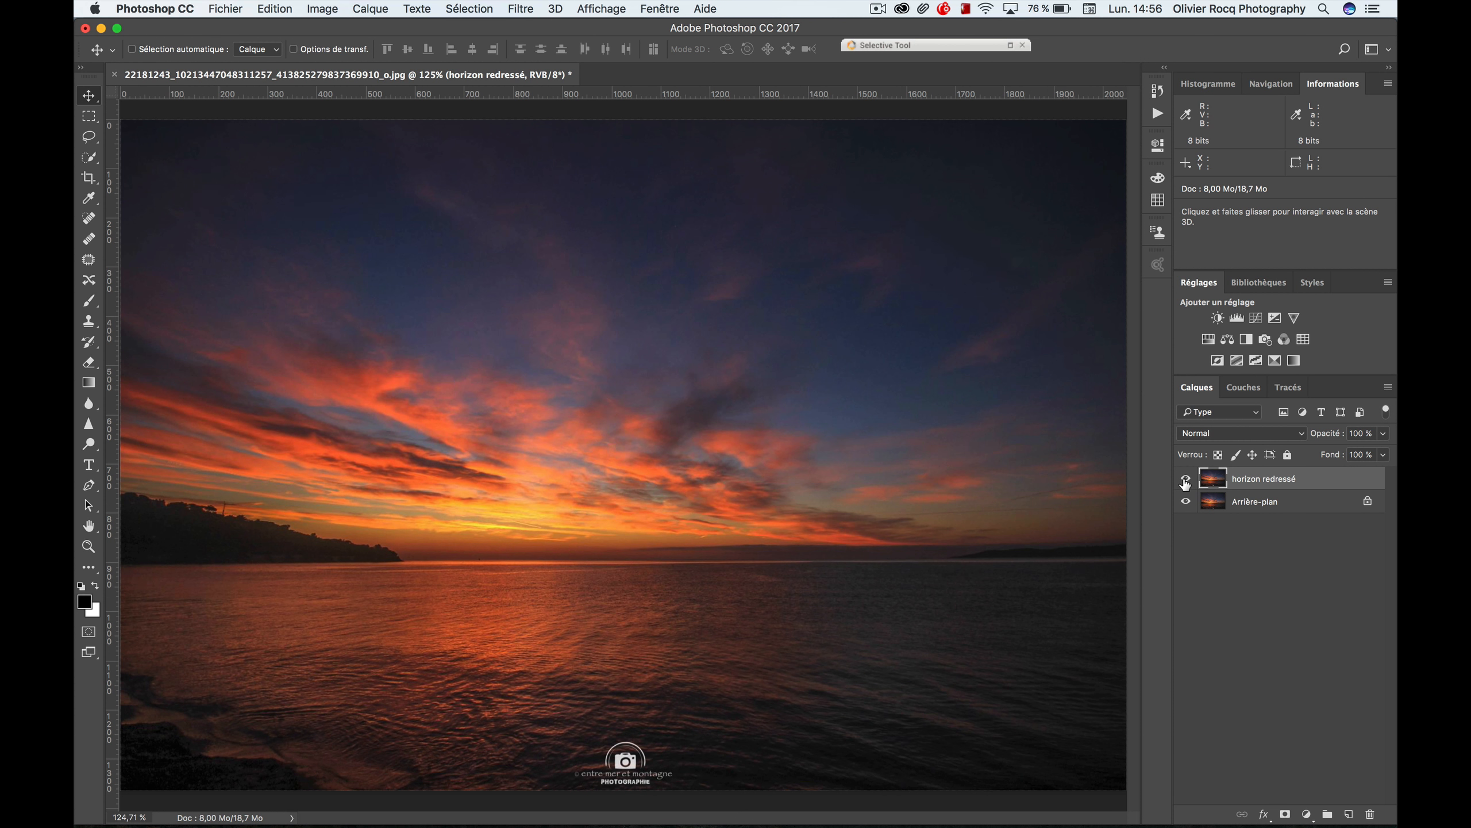
pyautogui.click(1185, 481)
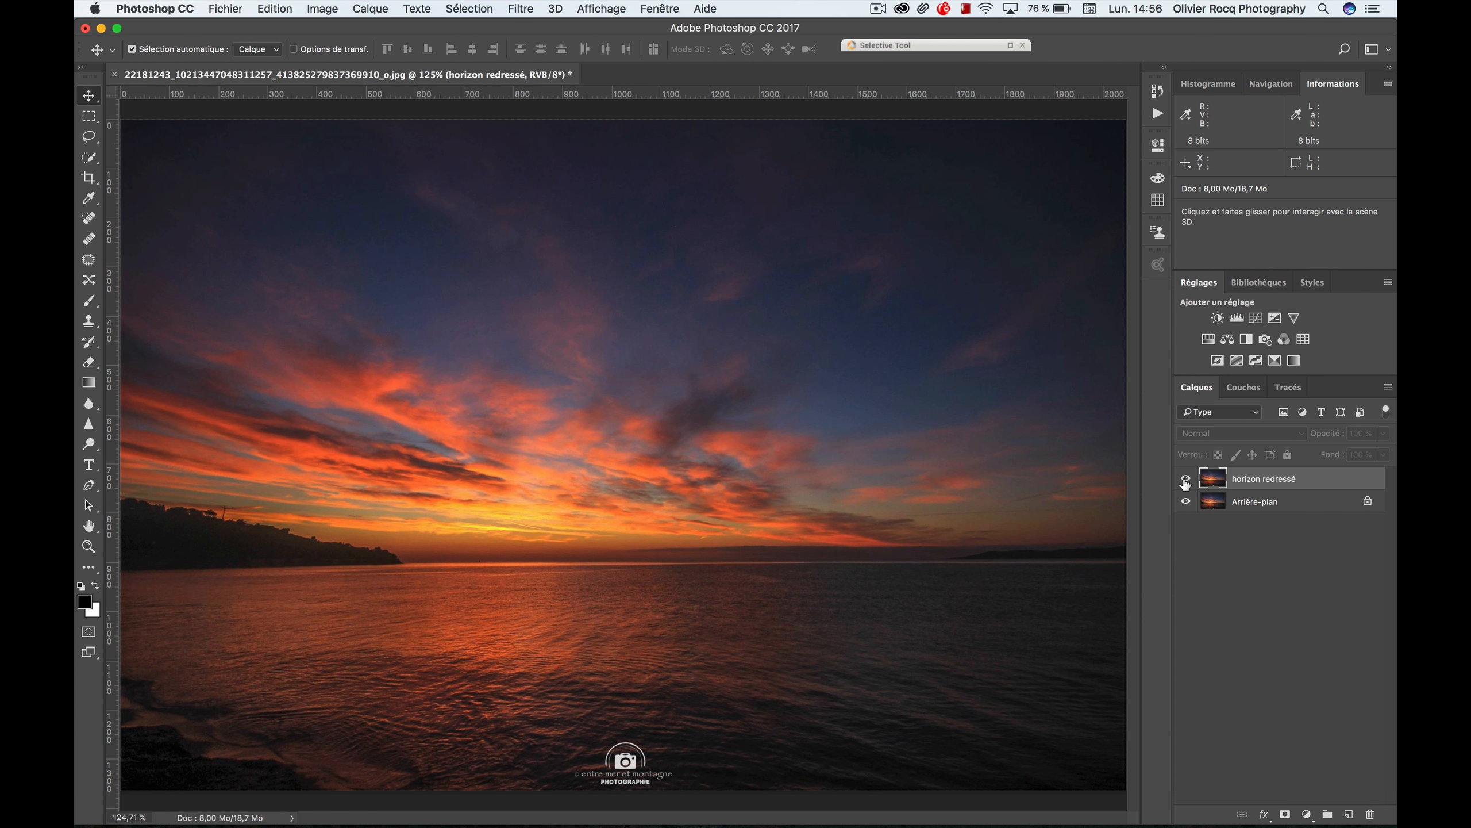
pyautogui.click(1185, 481)
pyautogui.click(1185, 481)
pyautogui.click(1185, 481)
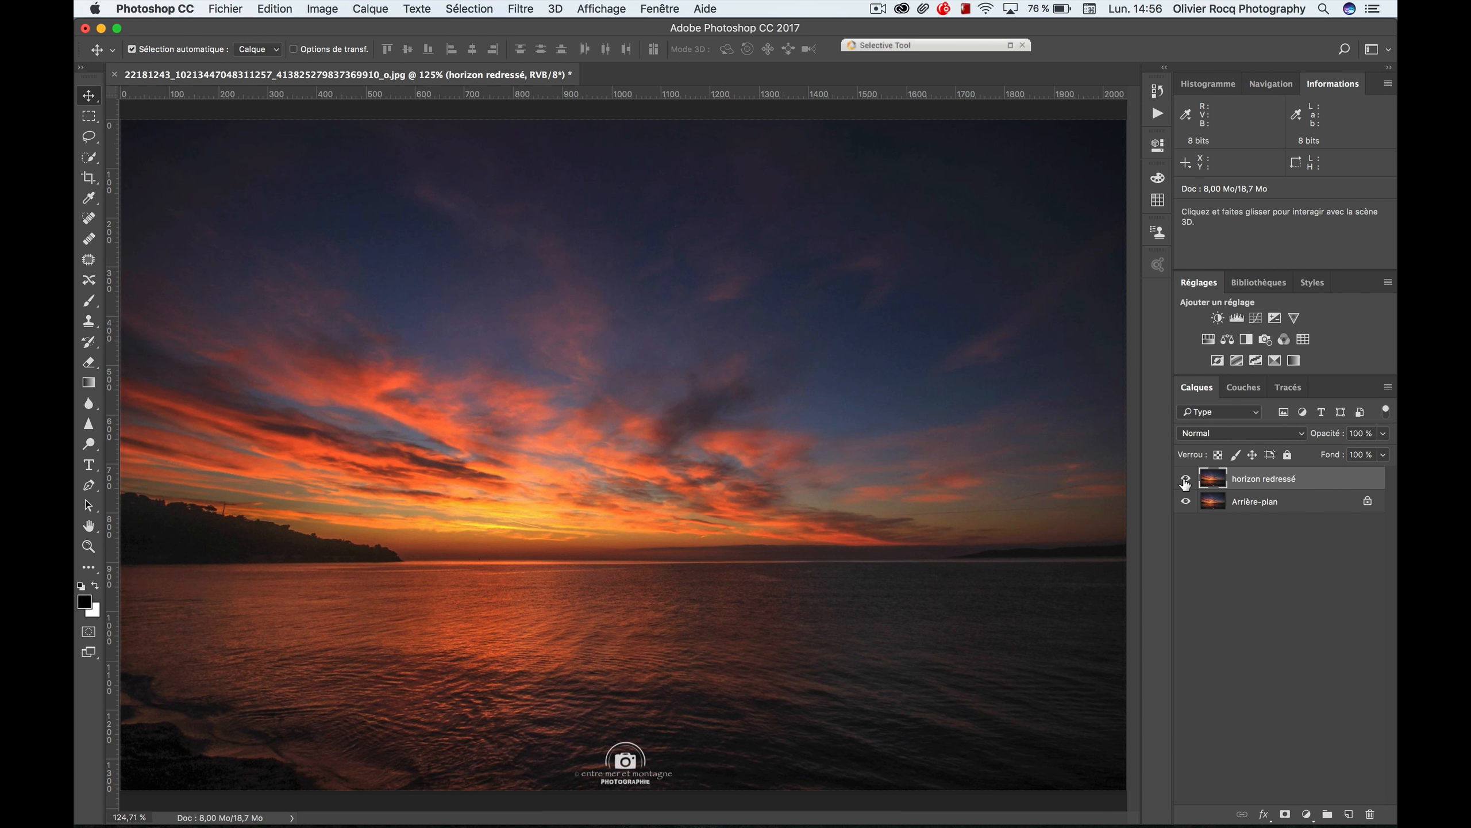
pyautogui.click(1185, 481)
pyautogui.click(1185, 481)
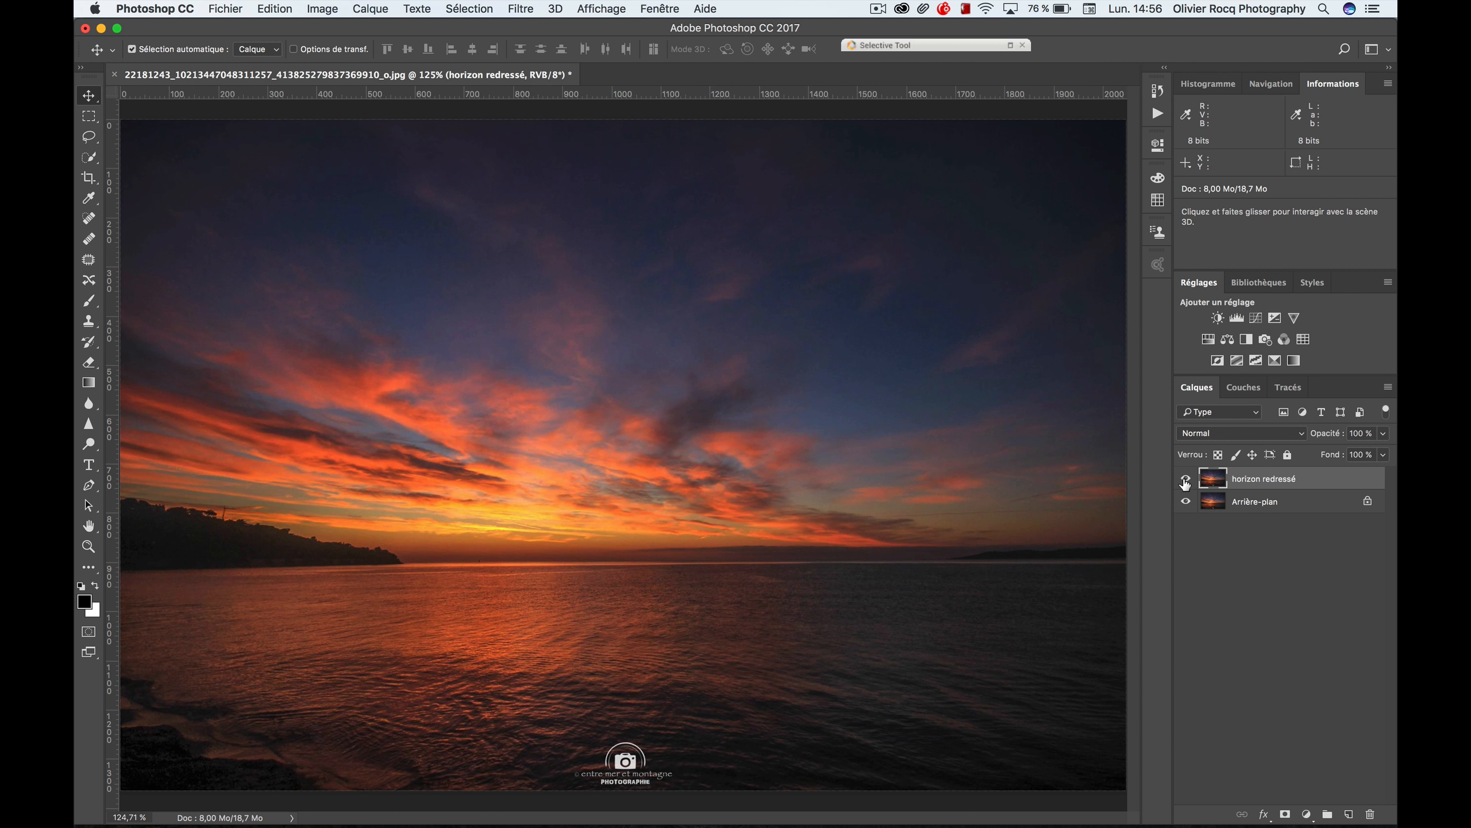